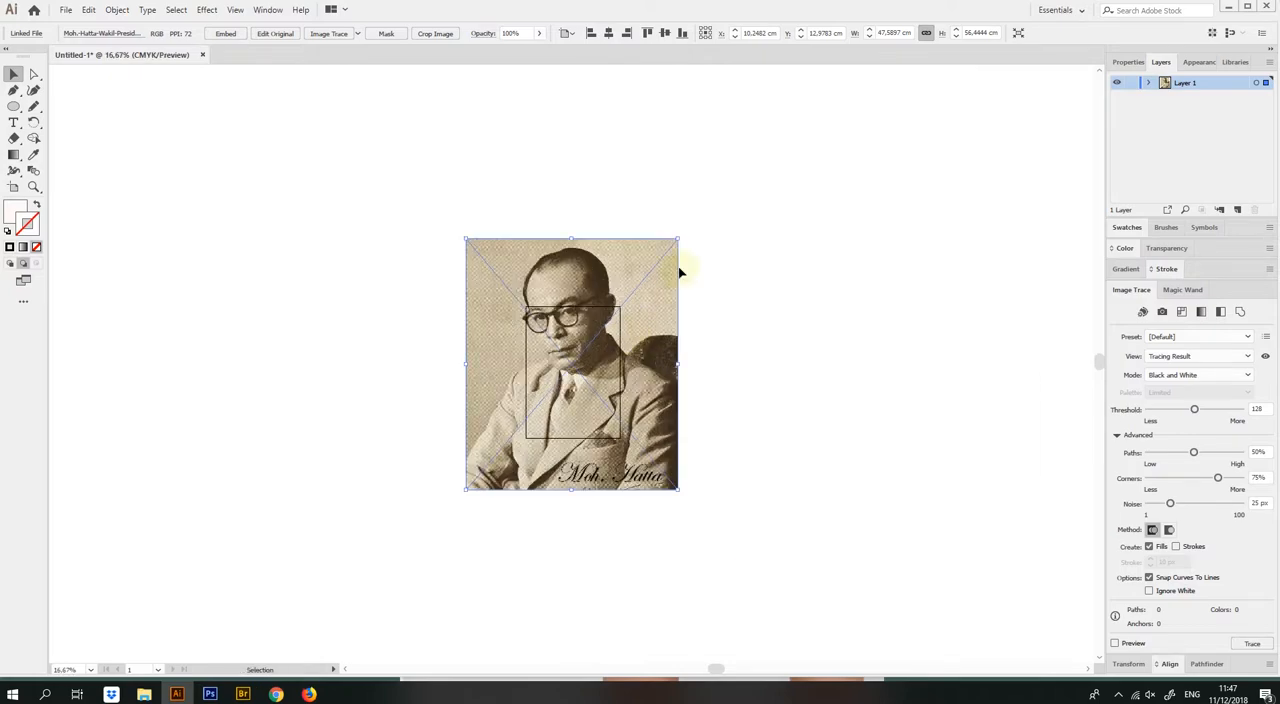
# Scale the portrait photo to about 23.2 × 27.6 cm, center it over the artboard, and embed it
pyautogui.moveTo(678, 238); pyautogui.dragTo(607, 324)
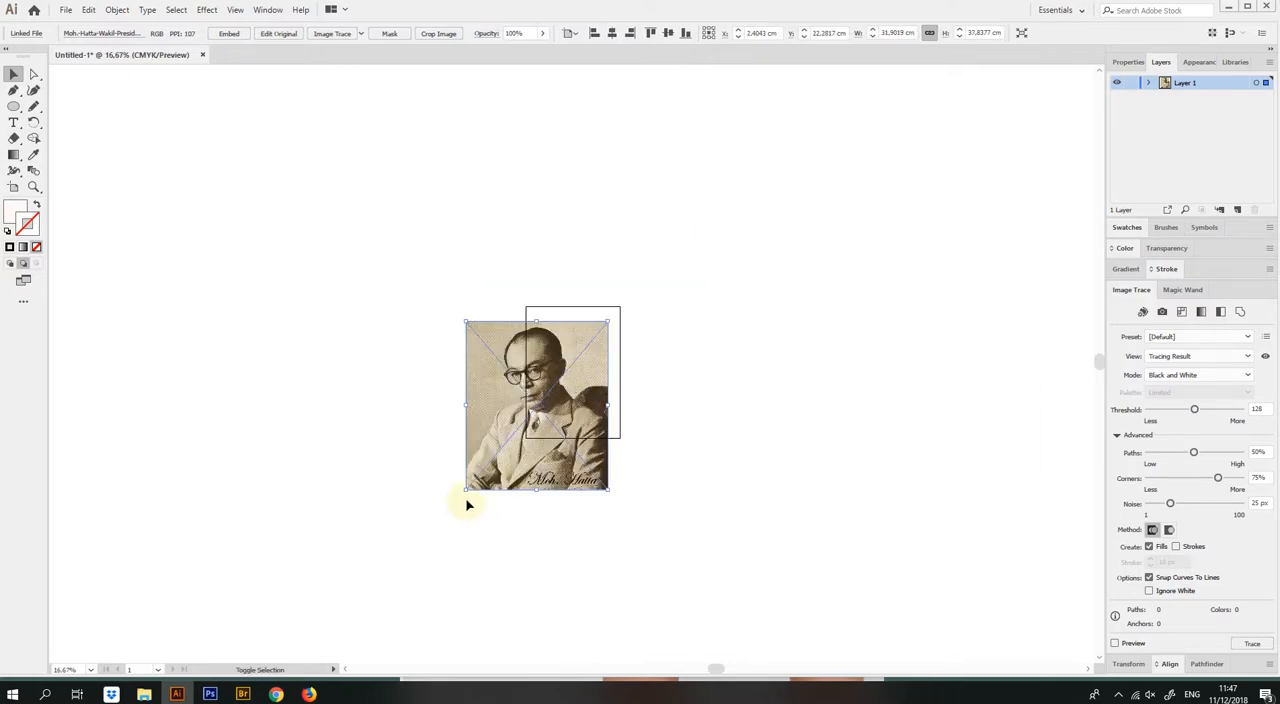
pyautogui.moveTo(463, 490); pyautogui.dragTo(503, 443)
pyautogui.moveTo(566, 402); pyautogui.dragTo(583, 385)
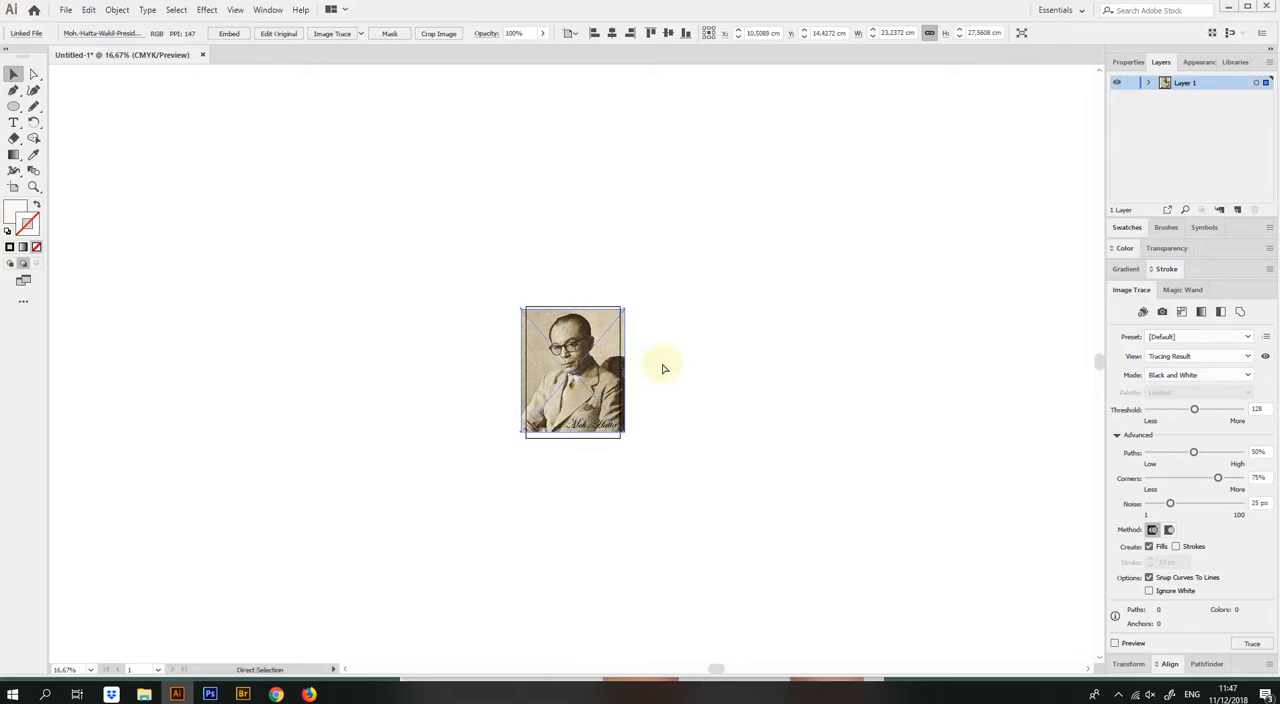
pyautogui.hotkey('ctrl', '+')
pyautogui.click(230, 34)
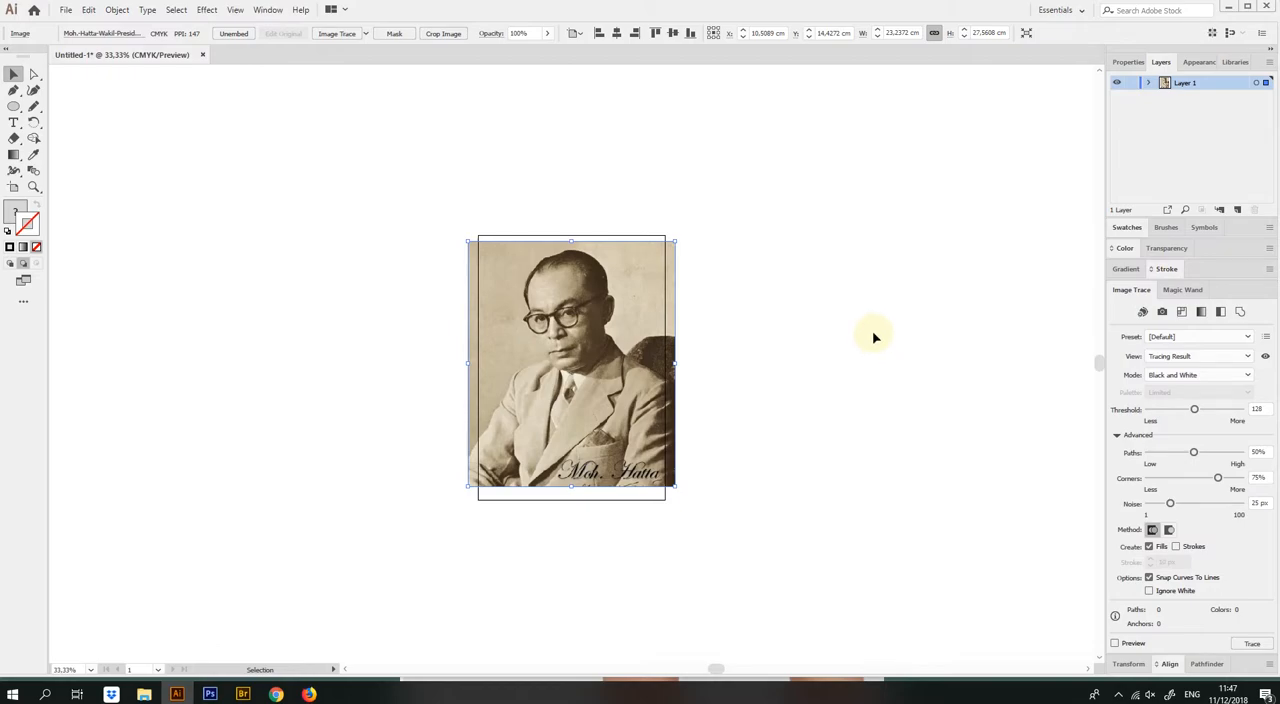
# Set the portrait's Image Trace to Color mode with a limited palette of 5 colors
pyautogui.click(266, 10)
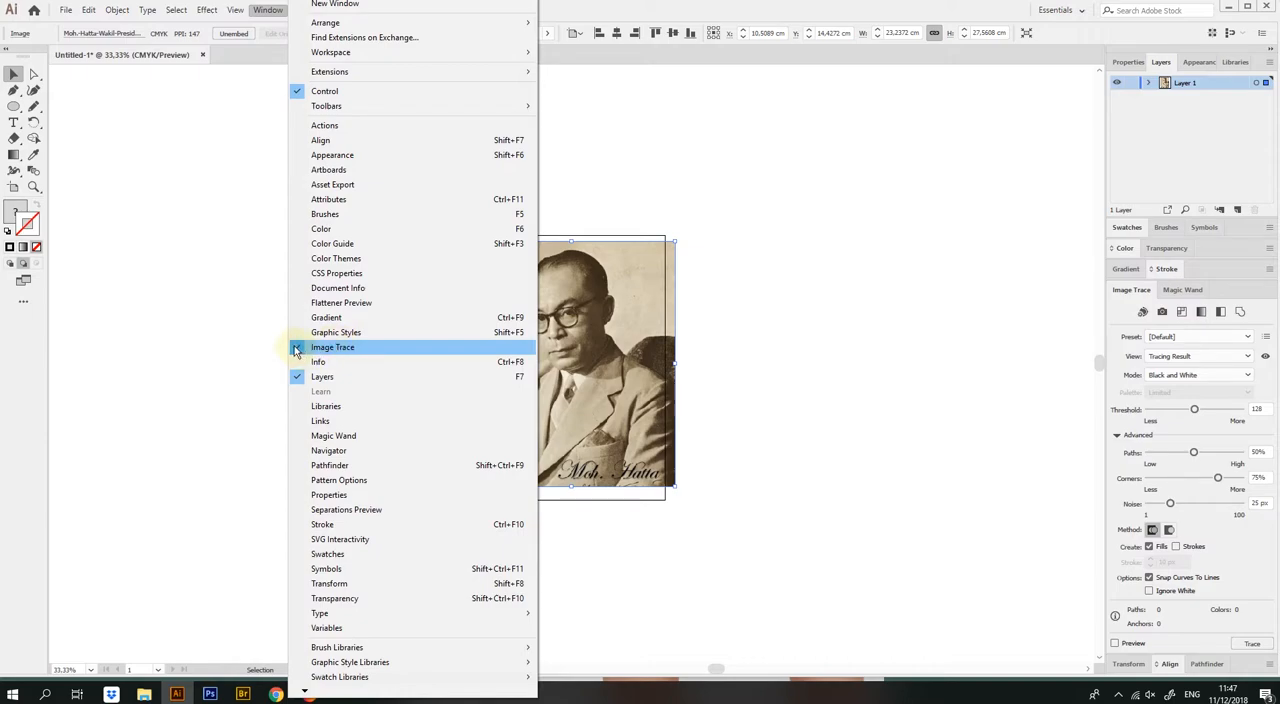
pyautogui.click(934, 402)
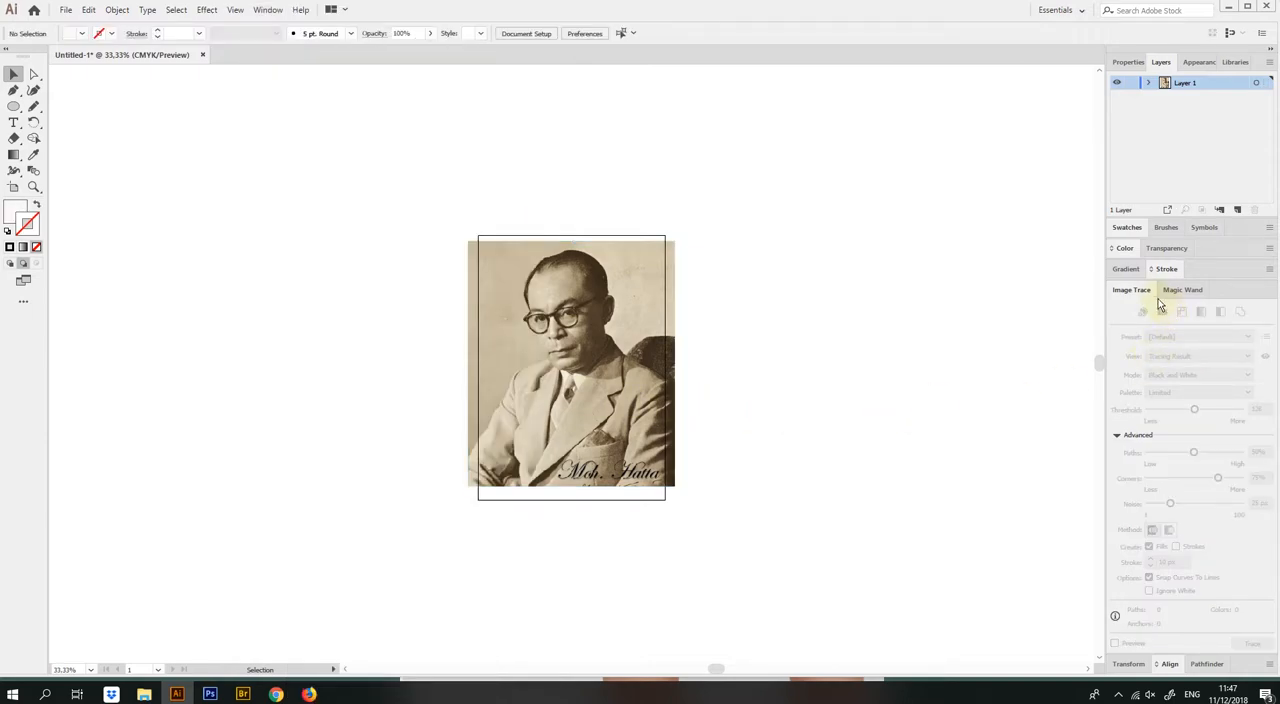
pyautogui.click(604, 340)
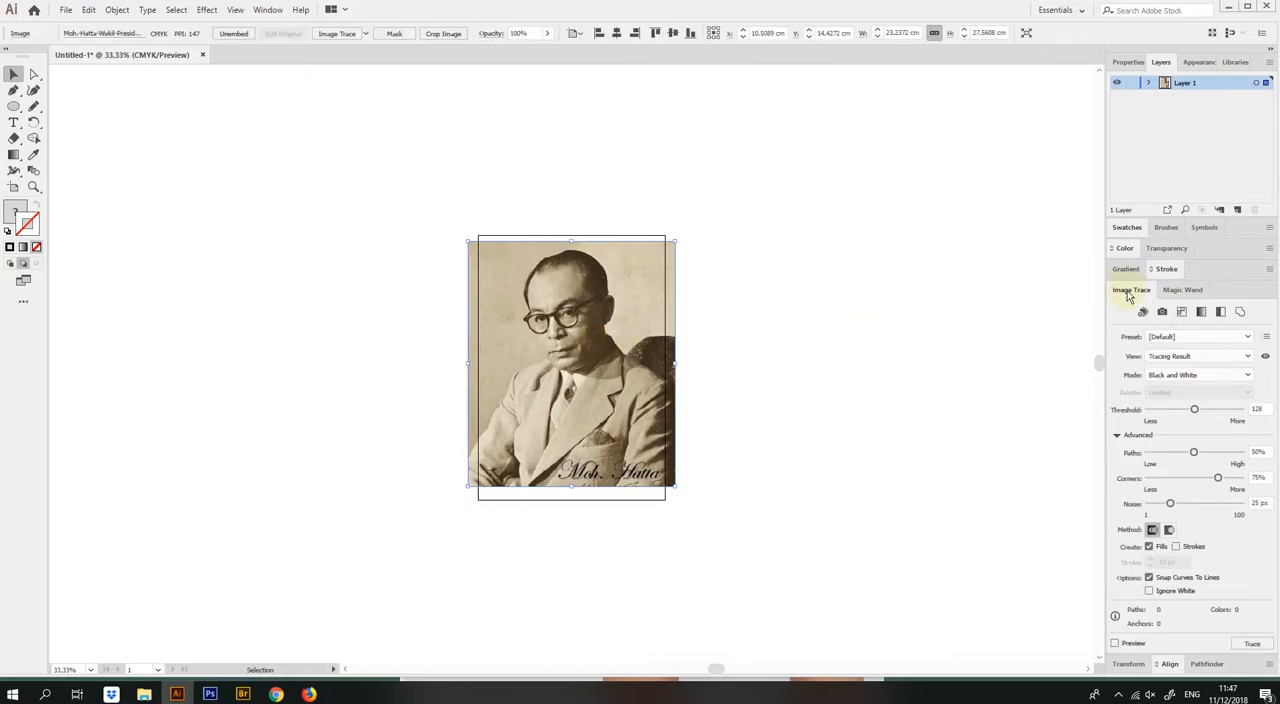
pyautogui.click(1248, 376)
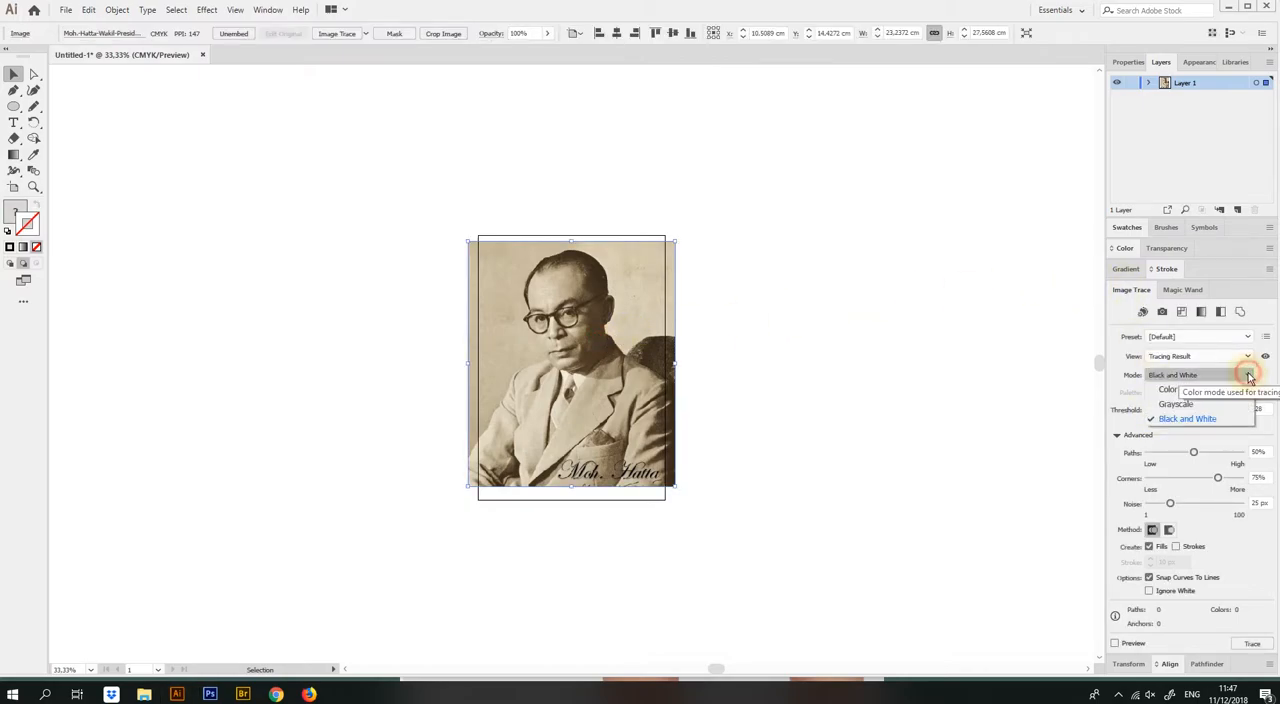
pyautogui.click(1172, 389)
pyautogui.moveTo(1241, 418); pyautogui.dragTo(1162, 420)
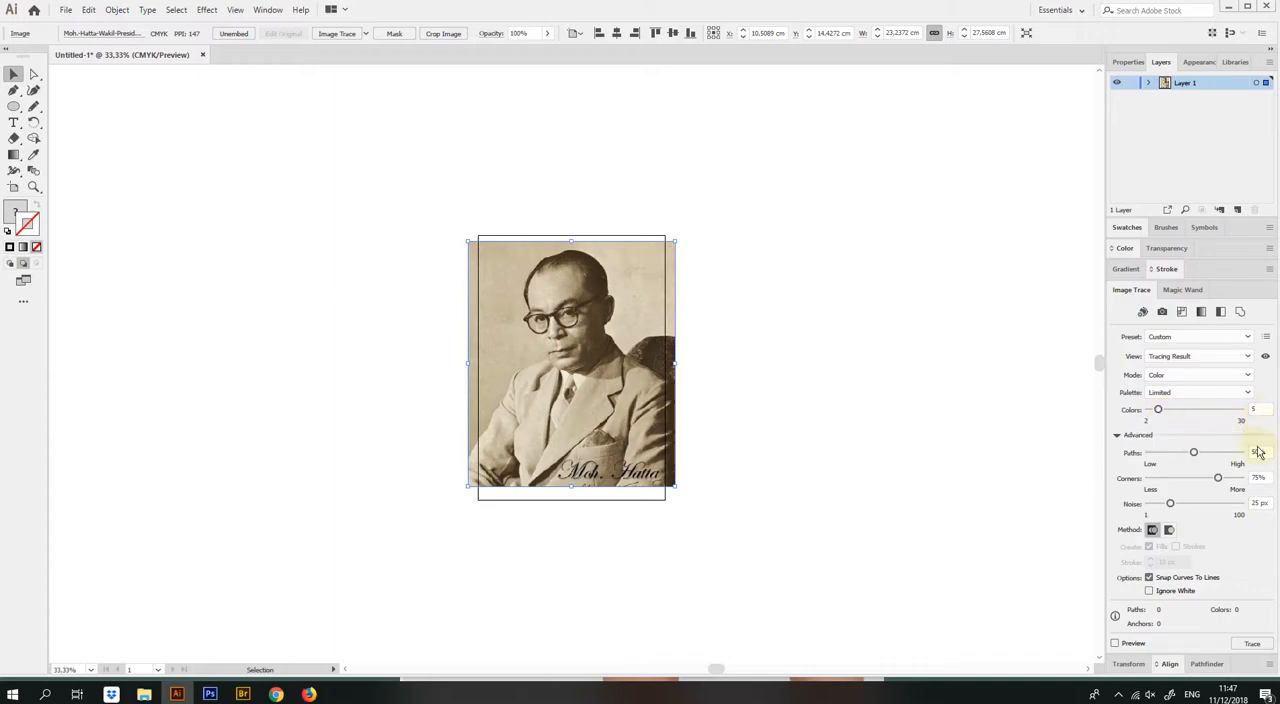
# Set the trace to 1% paths, 0% corners and 1 px noise, and preview the tracing result
pyautogui.moveTo(1193, 455); pyautogui.dragTo(1146, 455)
pyautogui.moveTo(1218, 478); pyautogui.dragTo(1146, 505)
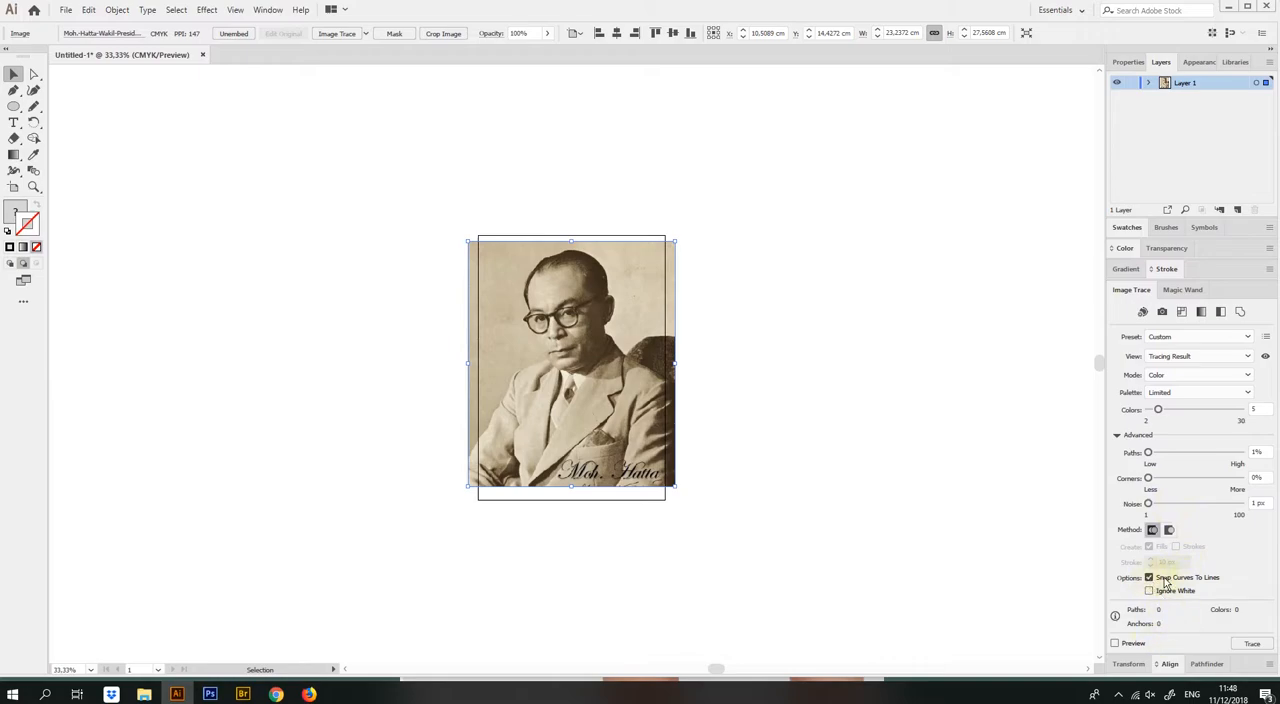
pyautogui.click(1115, 644)
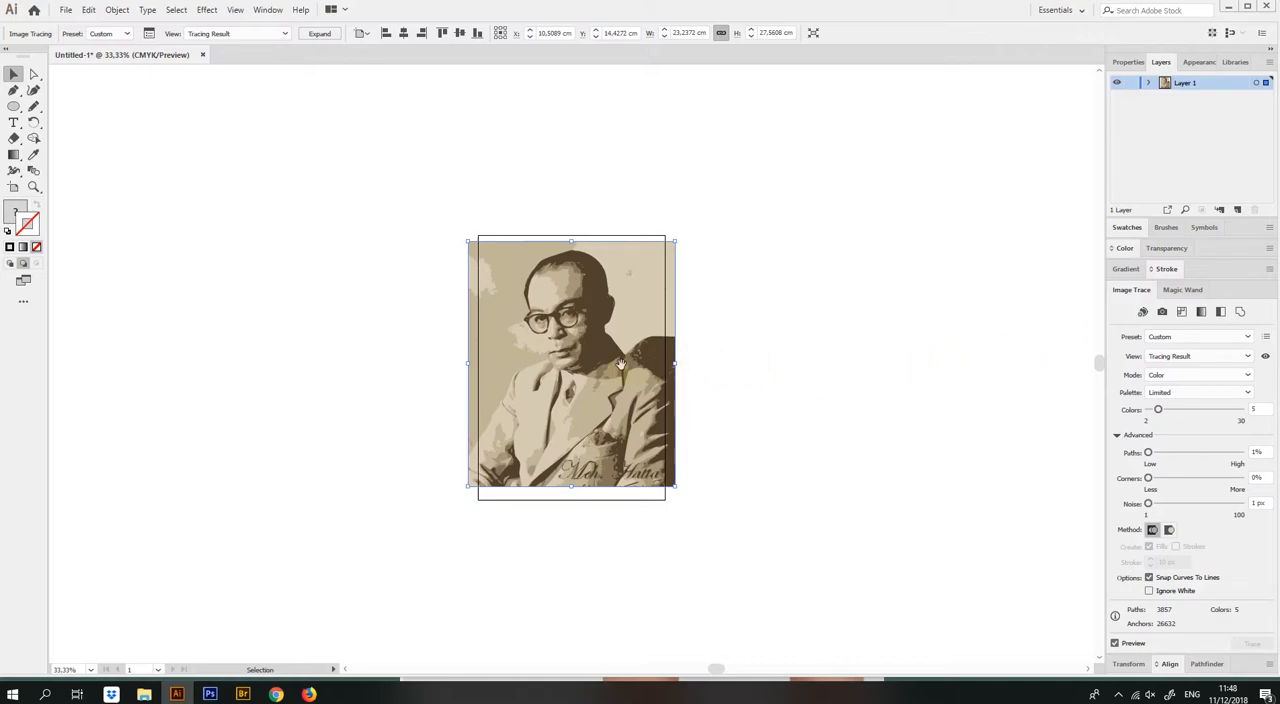
# Expand the traced portrait into editable vector shapes
pyautogui.scroll(2, 610, 360)
pyautogui.moveTo(615, 382); pyautogui.dragTo(621, 381)
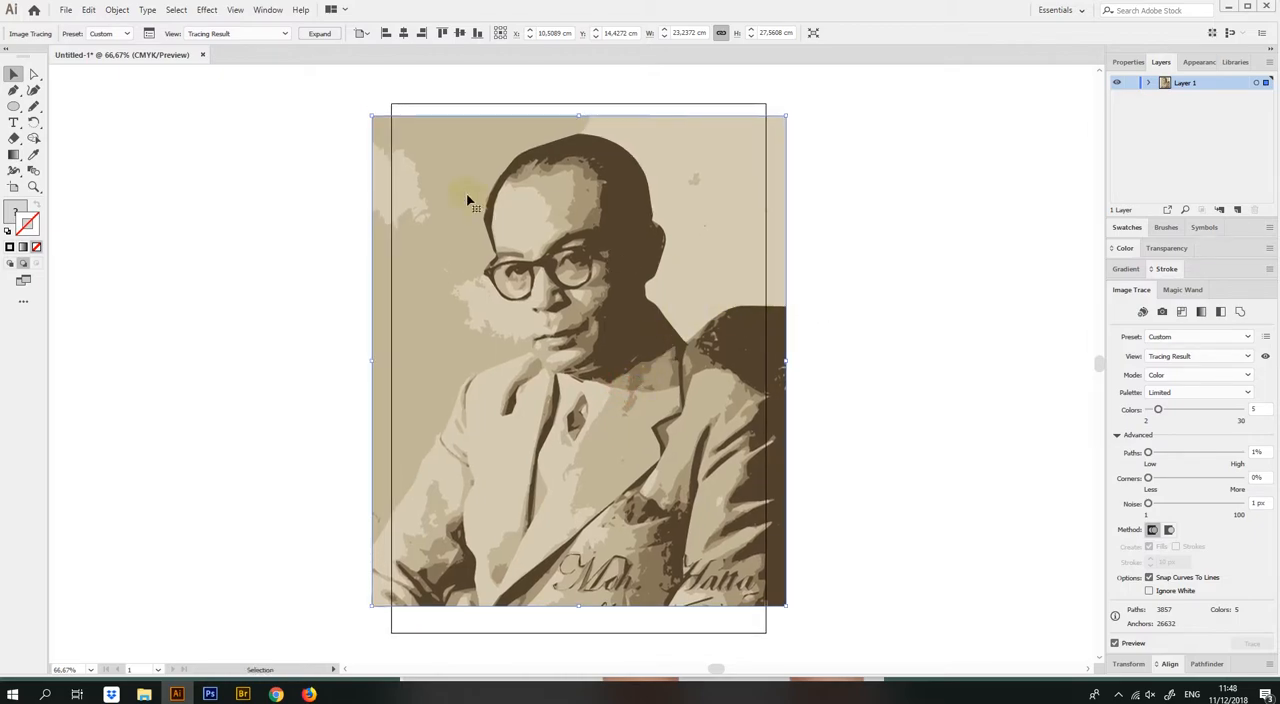
pyautogui.click(318, 35)
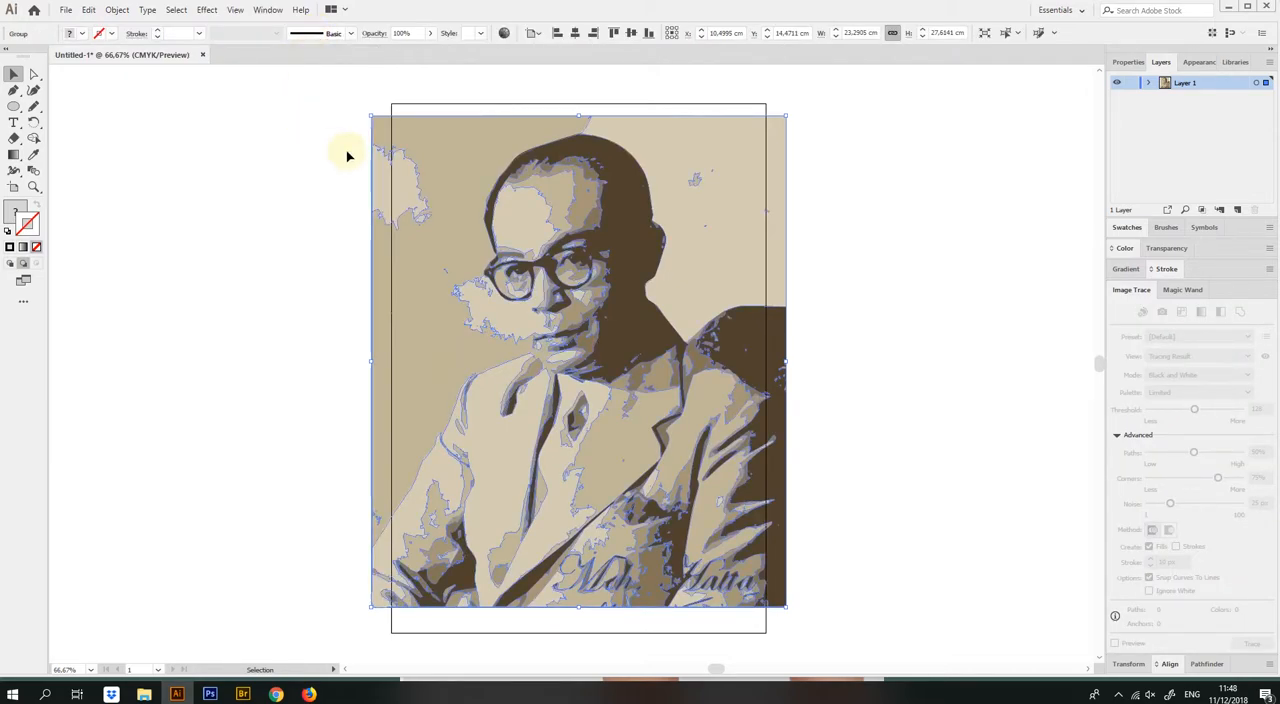
# Start recoloring the artwork and change the darkest brown to teal with hue 190° and brightness 40%
pyautogui.click(505, 35)
pyautogui.click(505, 35)
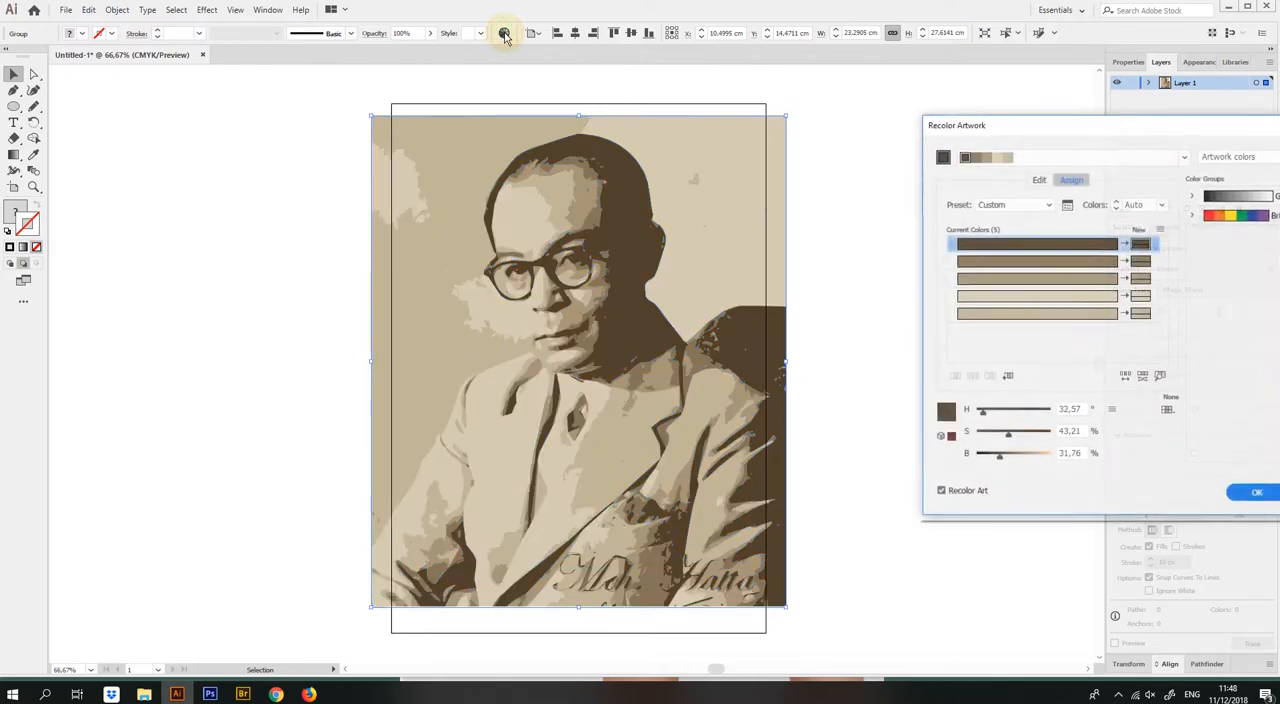
pyautogui.click(1043, 246)
pyautogui.moveTo(981, 411); pyautogui.dragTo(1015, 418)
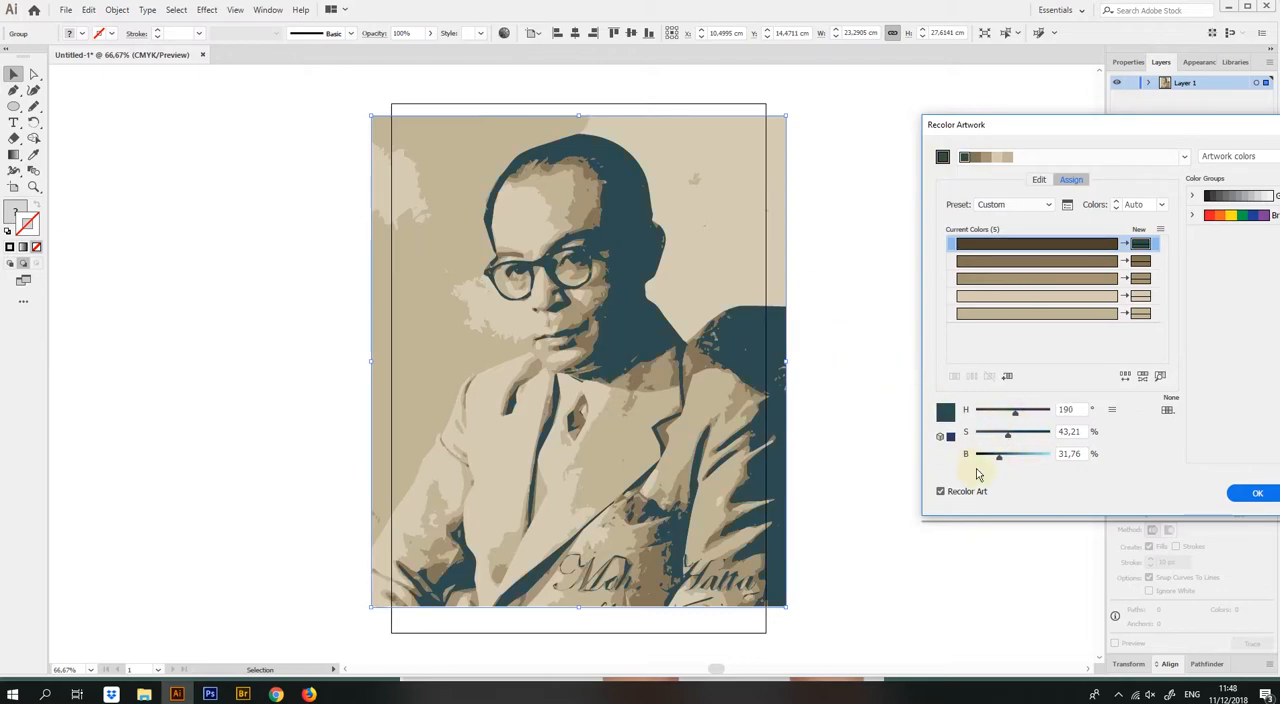
pyautogui.click(1005, 456)
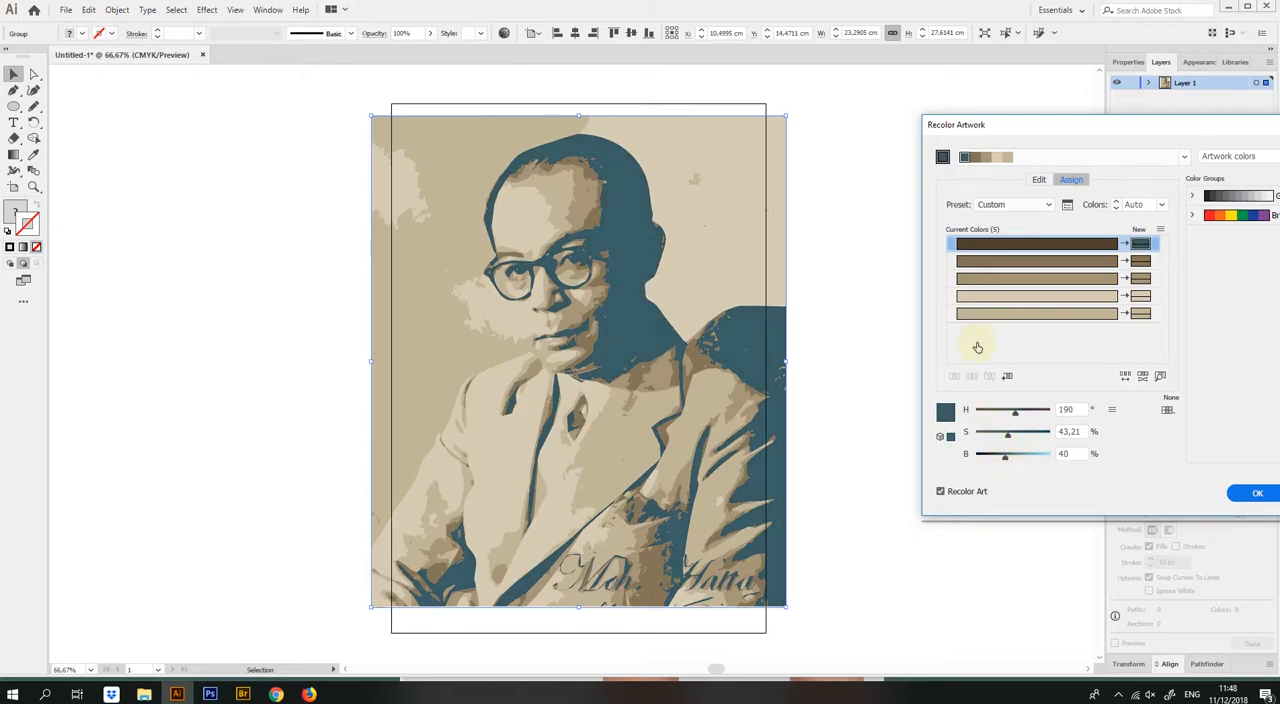
# Recolor the second brown to light blue (H 190°, B 65%) and the third to gold (H 46°, S 62%, B 76%)
pyautogui.click(1082, 263)
pyautogui.moveTo(983, 414); pyautogui.dragTo(1006, 411)
pyautogui.moveTo(1014, 455); pyautogui.dragTo(1016, 415)
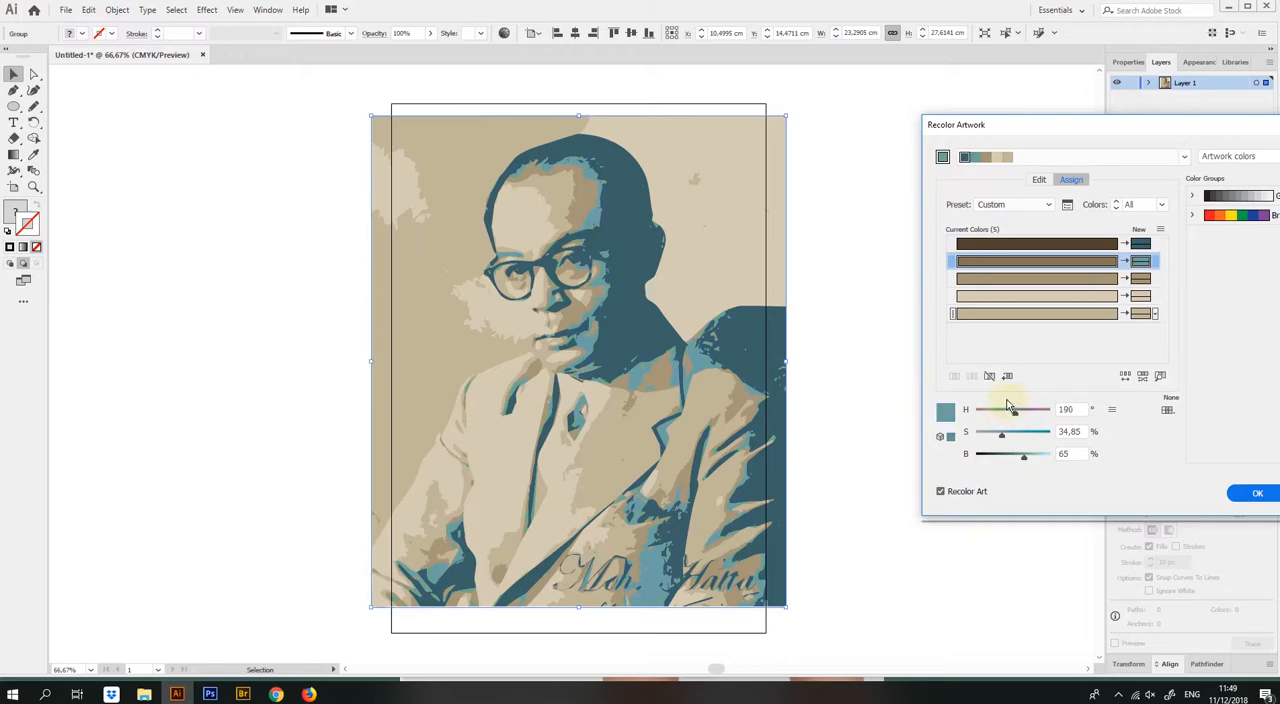
pyautogui.click(1077, 278)
pyautogui.moveTo(999, 436)
pyautogui.mouseDown()
pyautogui.moveTo(1022, 436)
pyautogui.moveTo(986, 415)
pyautogui.mouseUp()
pyautogui.moveTo(1028, 457); pyautogui.dragTo(1036, 459)
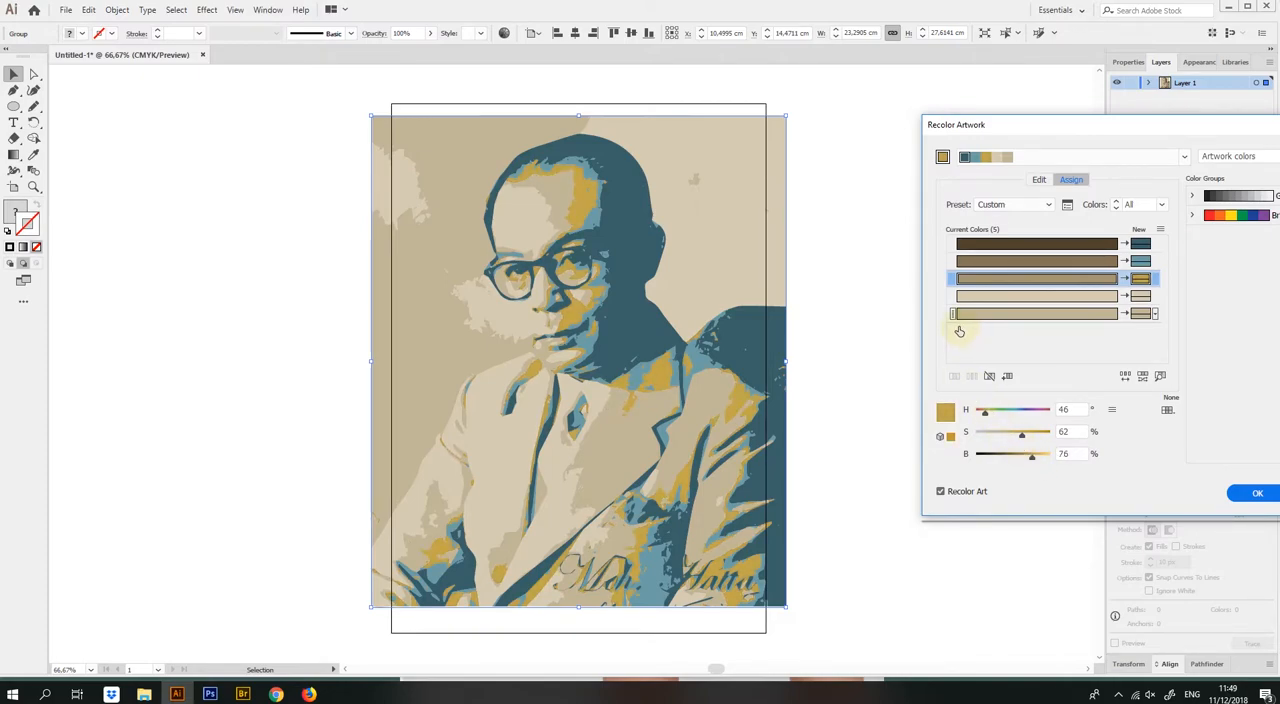
# Recolor the lightest beige to white (S 0%, B 100%) and the remaining tan to pale yellow (S 34%, B 91%)
pyautogui.click(1065, 300)
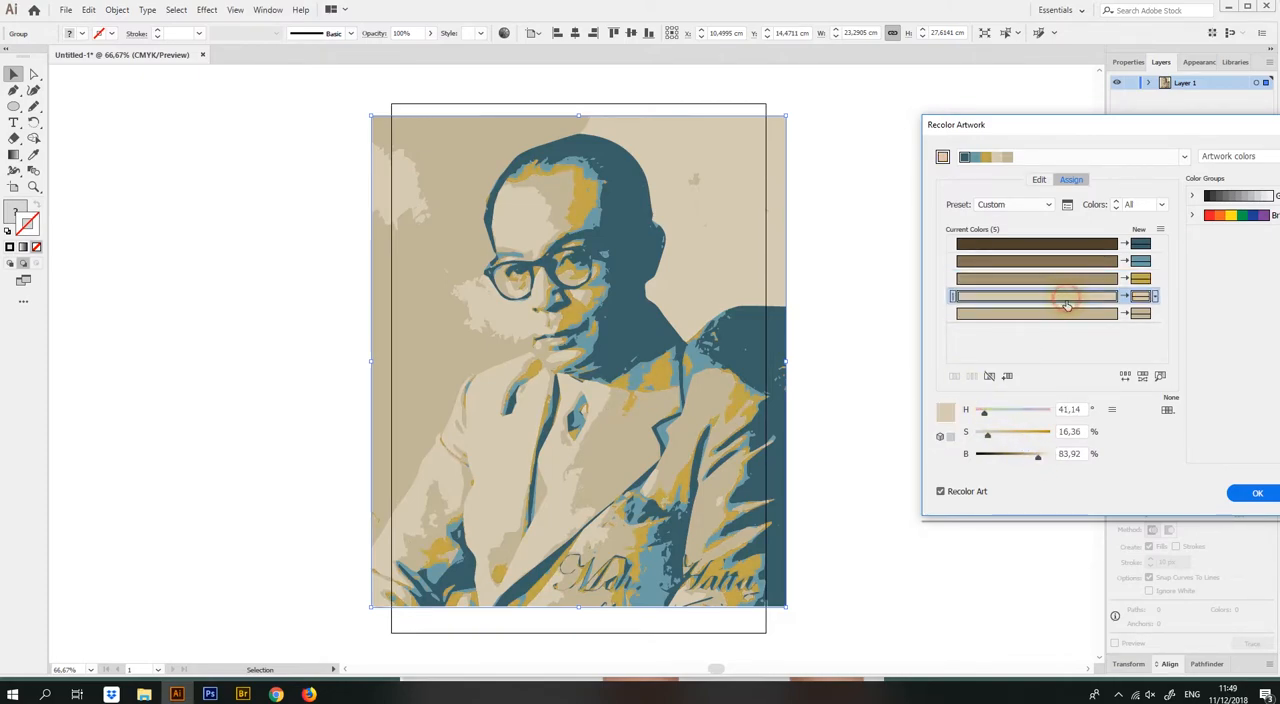
pyautogui.moveTo(1042, 462); pyautogui.dragTo(997, 437)
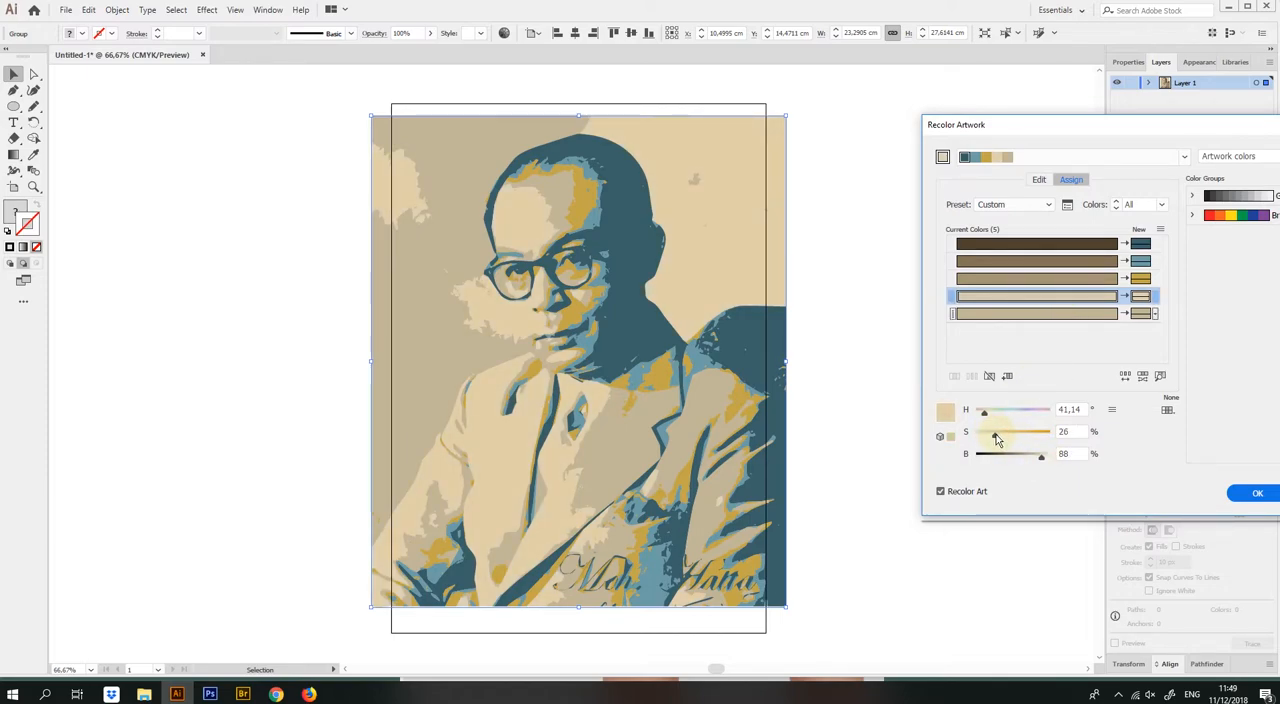
pyautogui.moveTo(996, 441); pyautogui.dragTo(966, 446)
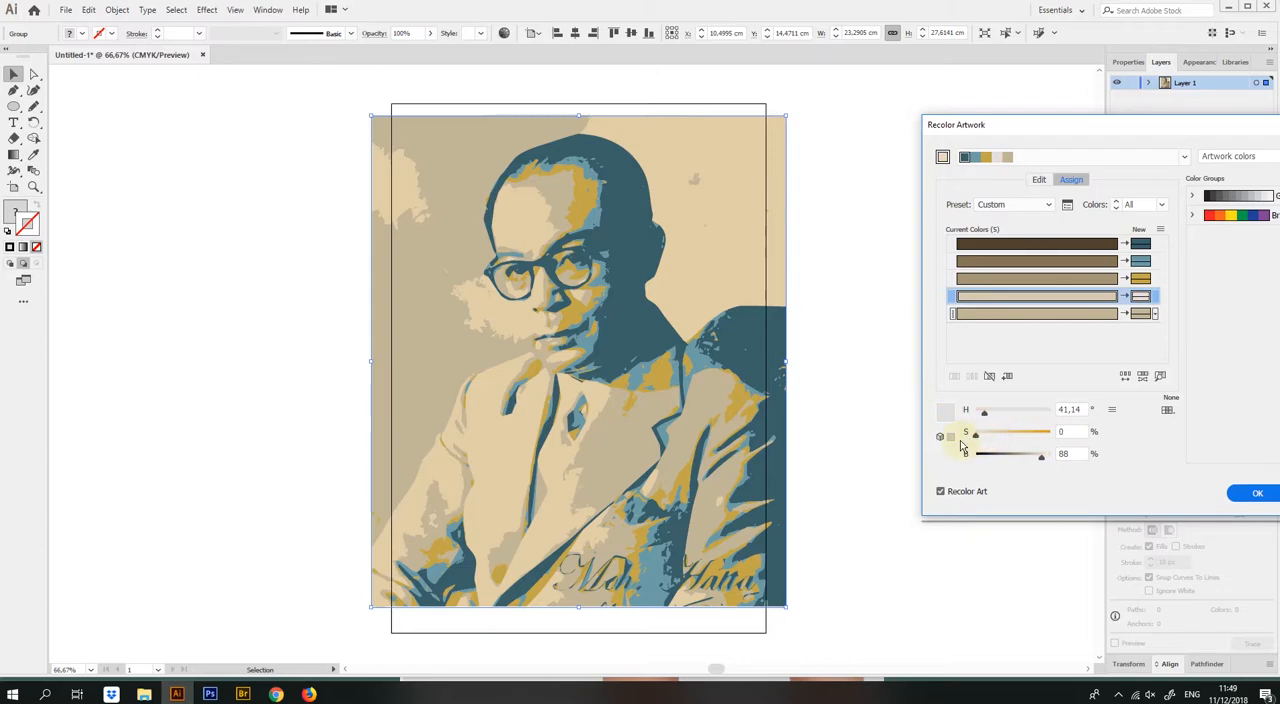
pyautogui.moveTo(1046, 461)
pyautogui.mouseDown()
pyautogui.moveTo(1040, 452)
pyautogui.moveTo(1066, 457)
pyautogui.mouseUp()
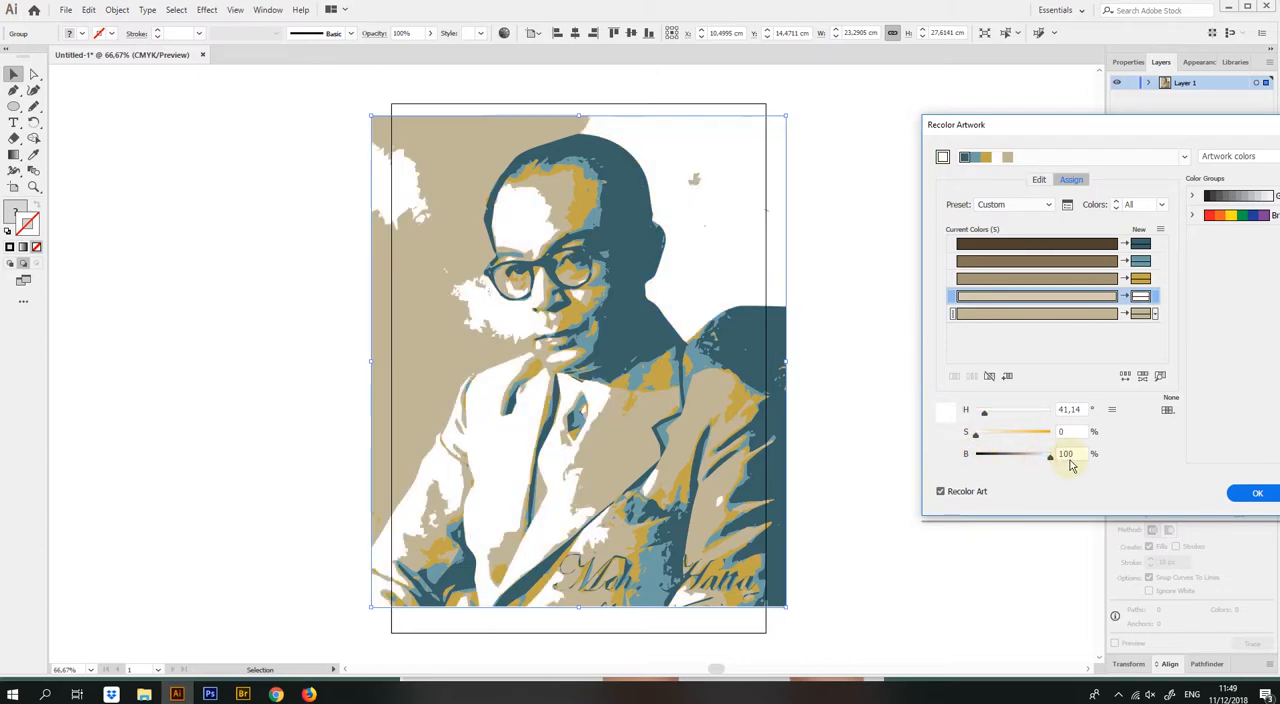
pyautogui.click(1096, 313)
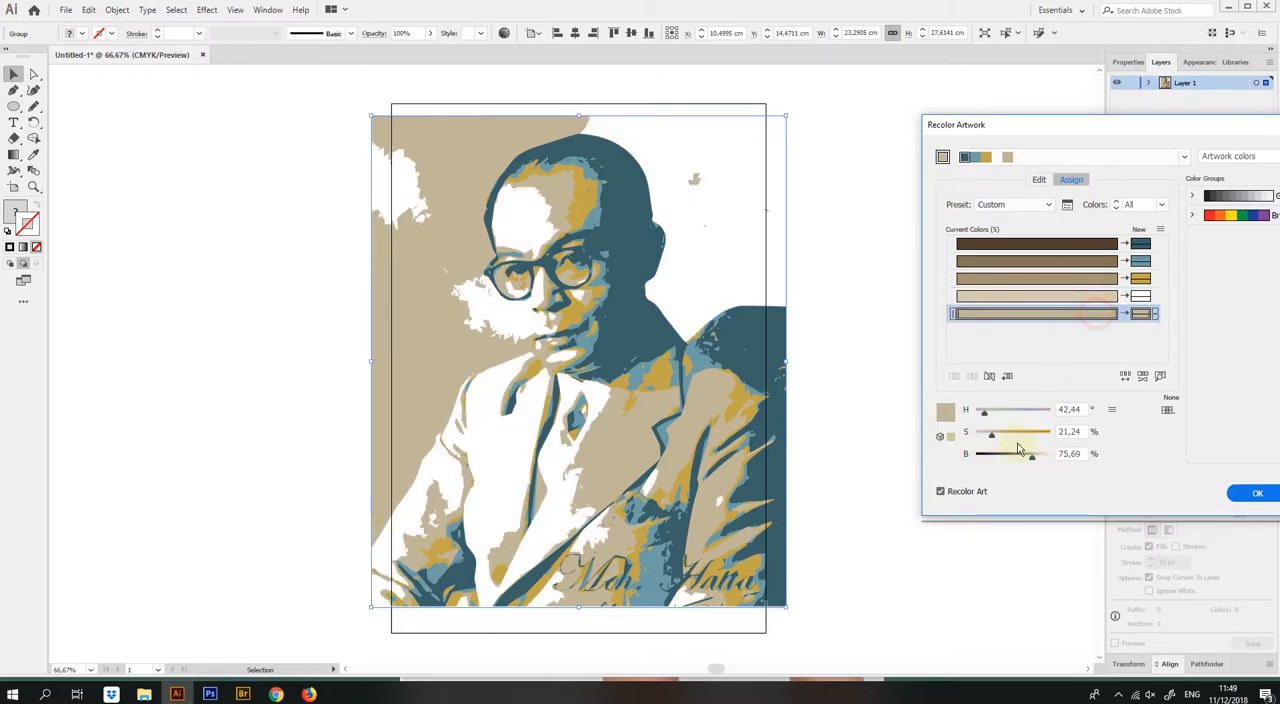
pyautogui.moveTo(1032, 455); pyautogui.dragTo(1046, 462)
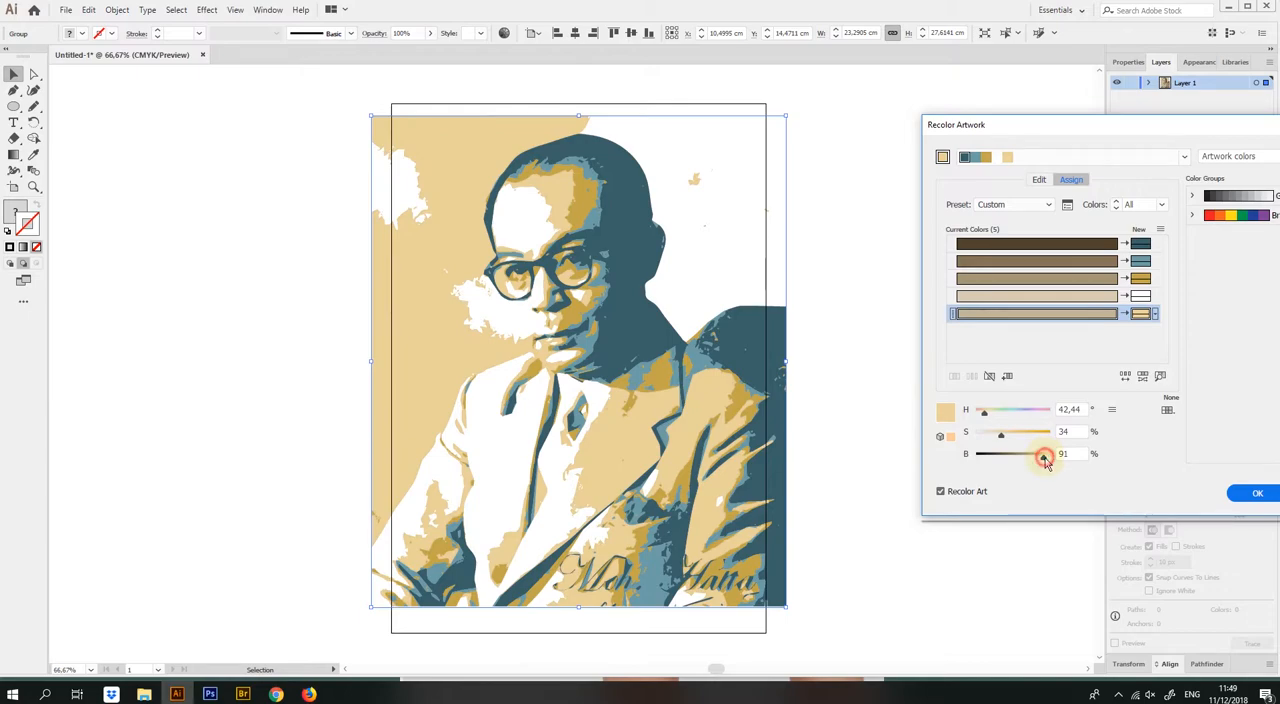
# Change the darkest tone's new color to blue with H 213°, S 56%, B 50%, and apply the recoloring
pyautogui.click(1095, 244)
pyautogui.moveTo(1014, 411); pyautogui.dragTo(1018, 412)
pyautogui.moveTo(1006, 454); pyautogui.dragTo(1024, 434)
pyautogui.moveTo(1018, 412); pyautogui.dragTo(1017, 438)
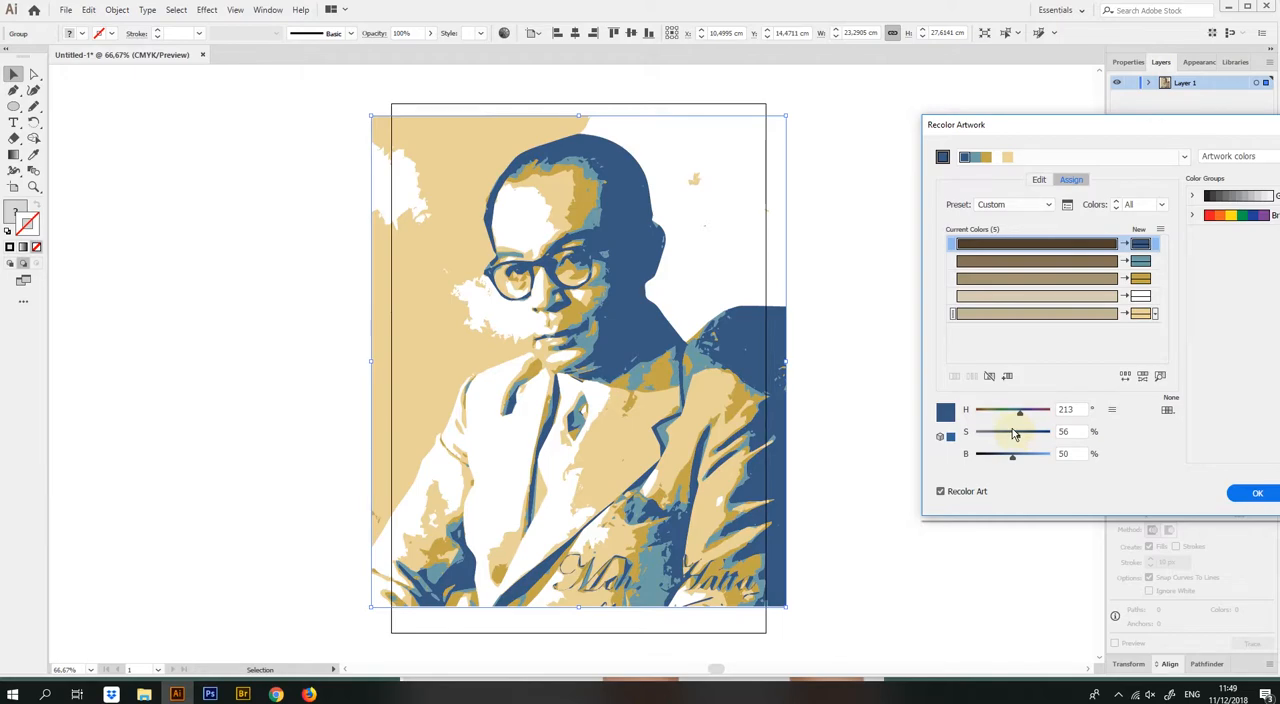
pyautogui.click(1254, 494)
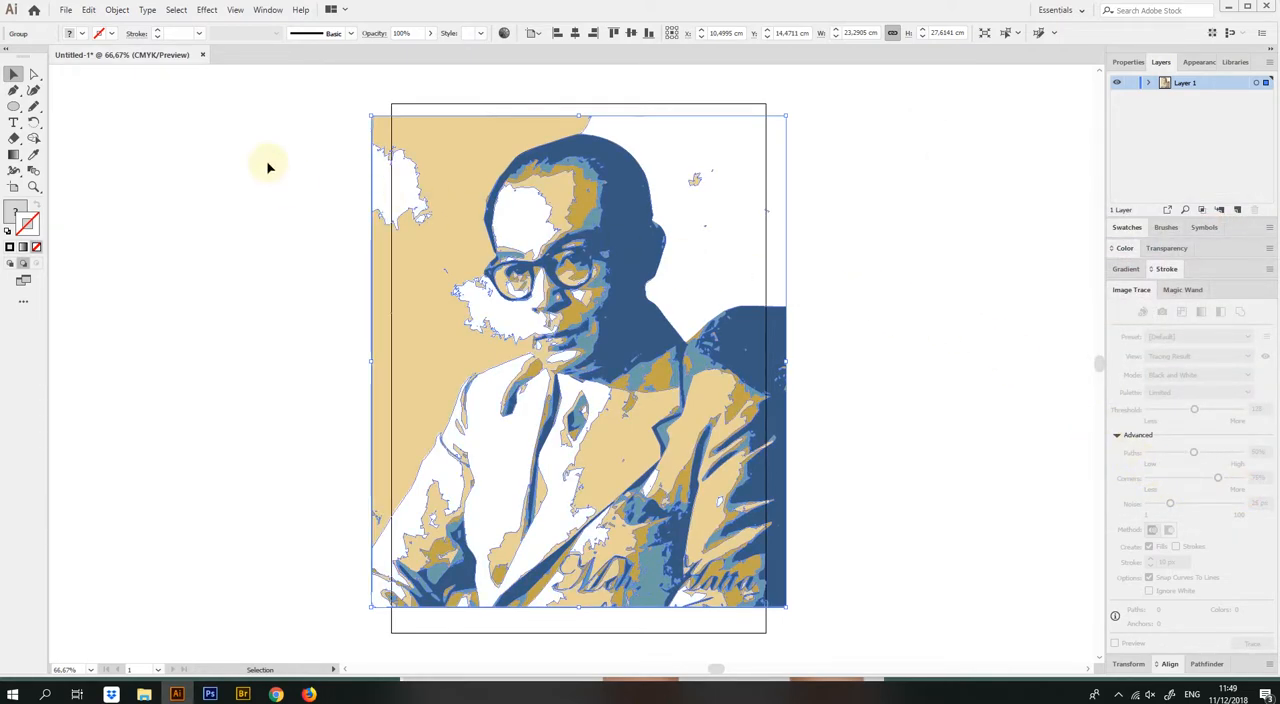
# Sample the forehead's white with the Eyedropper and apply it to the pale yellow background and the speck behind the head
pyautogui.click(248, 124)
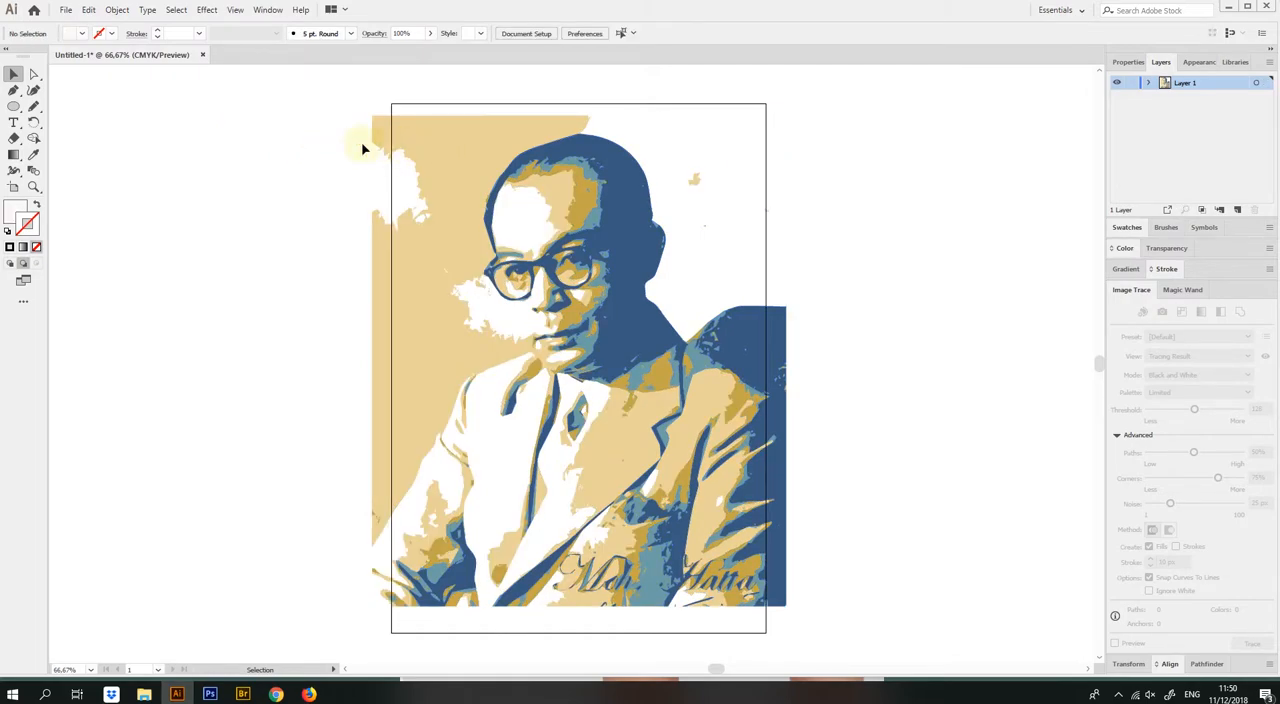
pyautogui.click(33, 154)
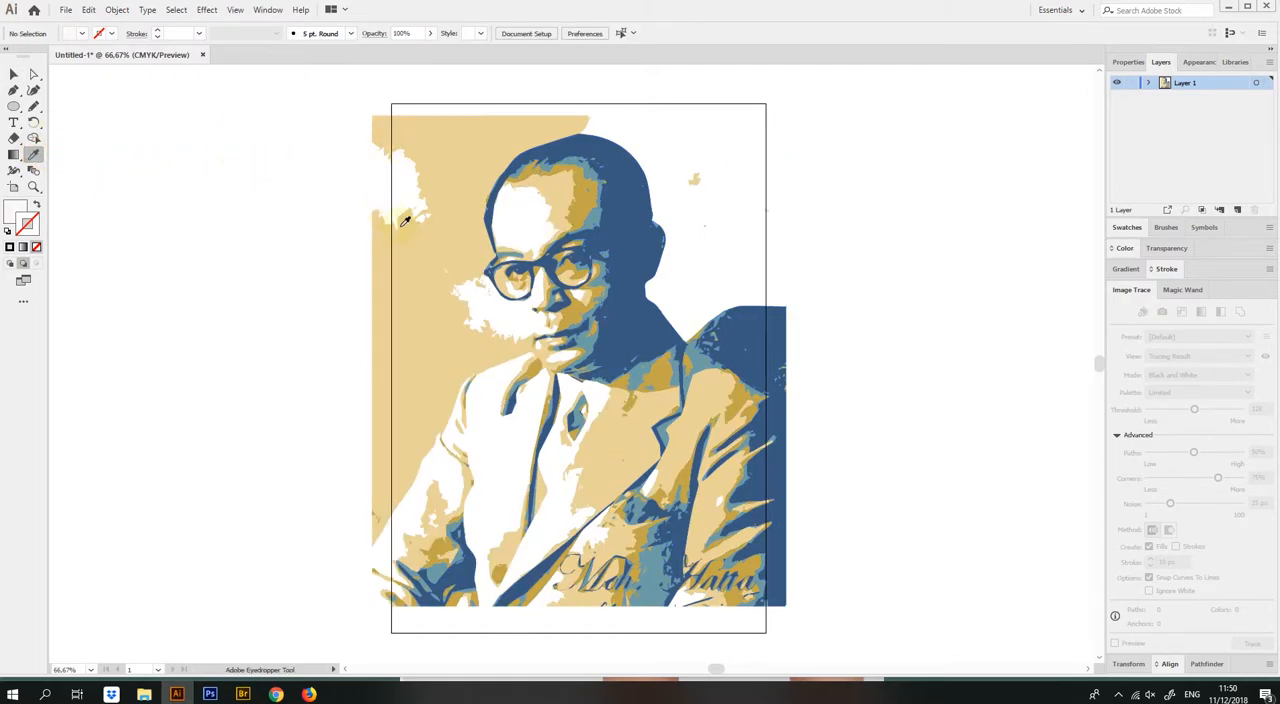
pyautogui.click(530, 218)
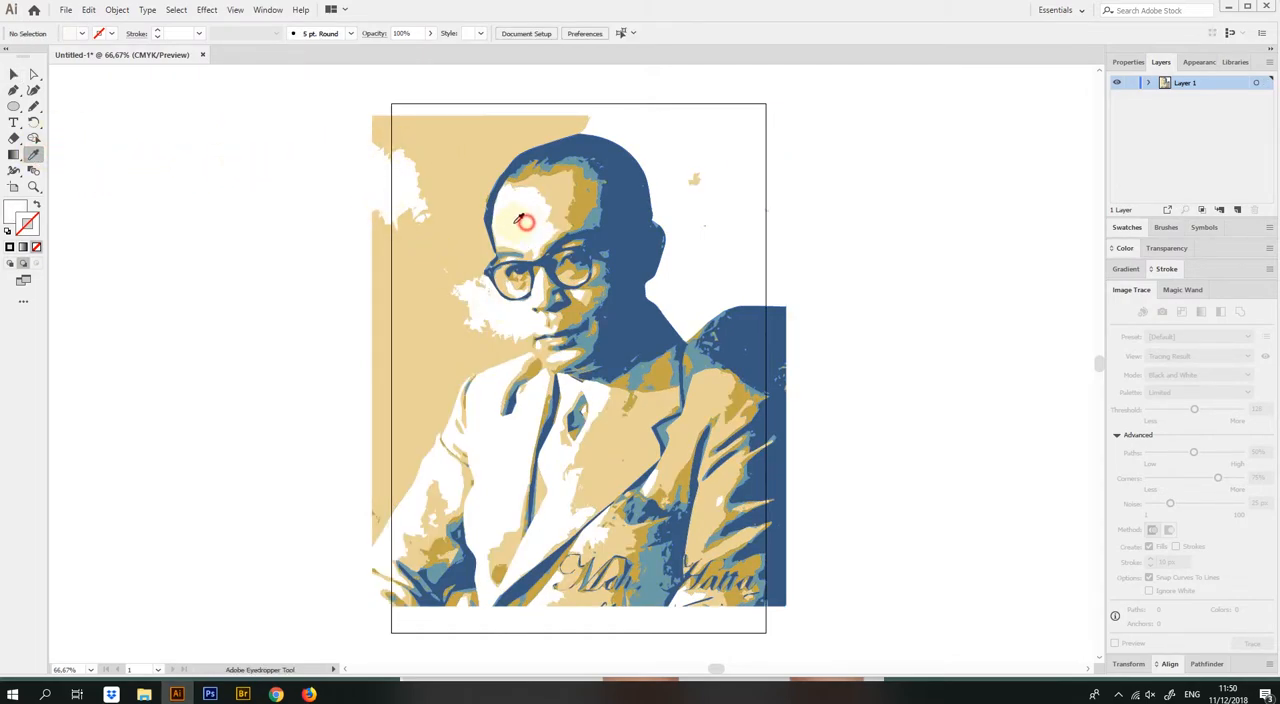
pyautogui.click(453, 219)
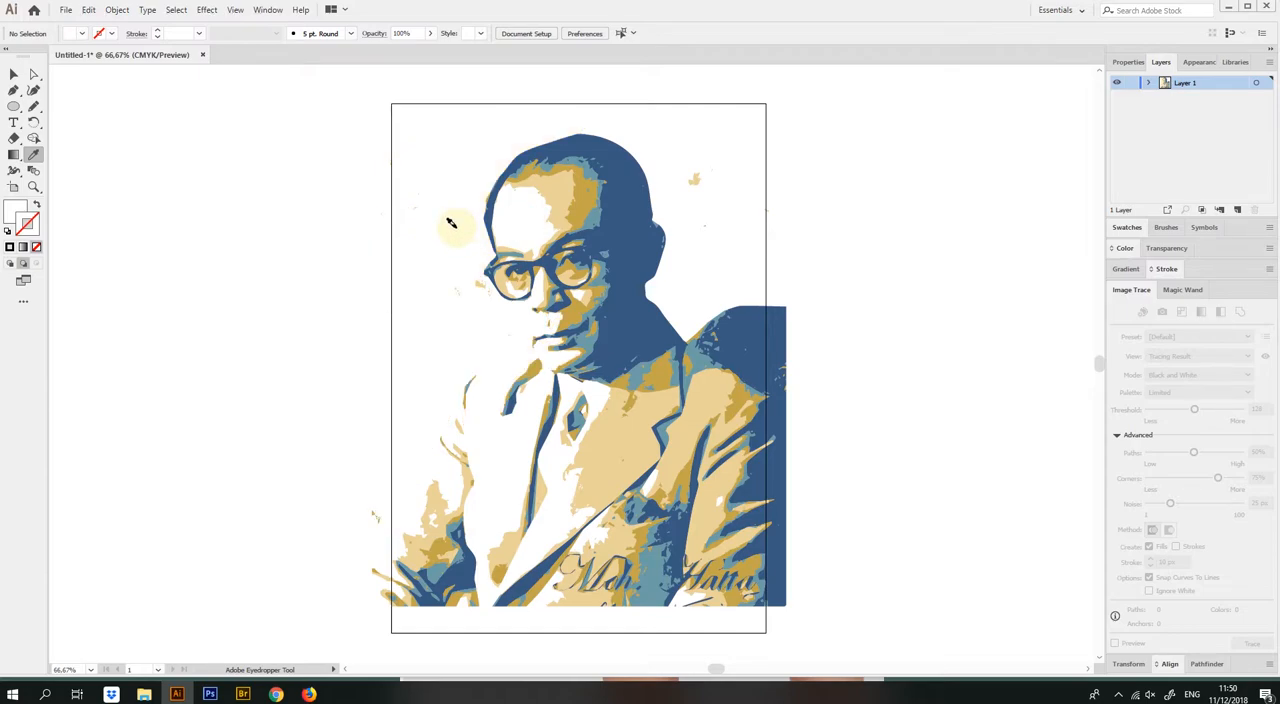
pyautogui.click(694, 182)
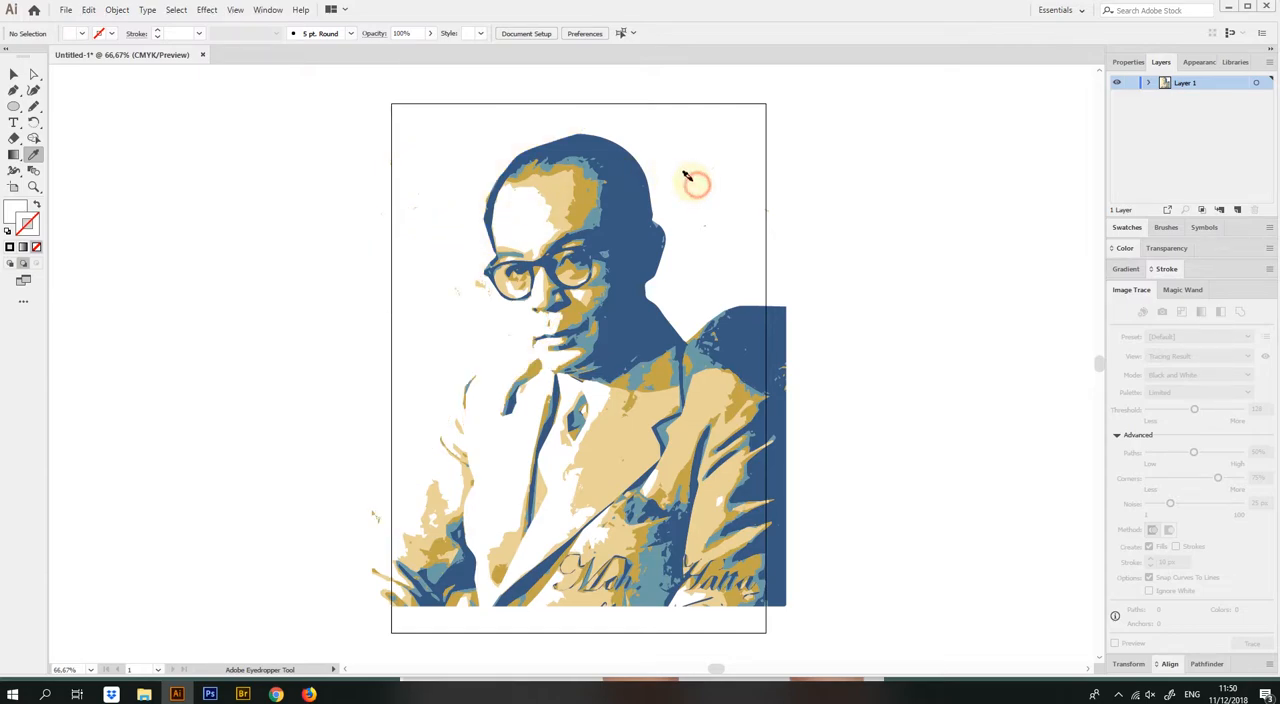
# Select the leftover background specks in front of the face with Direct Selection and fill them white using the Eyedropper
pyautogui.click(478, 285)
pyautogui.keyDown('ctrl'); pyautogui.click(474, 290); pyautogui.keyUp('ctrl')
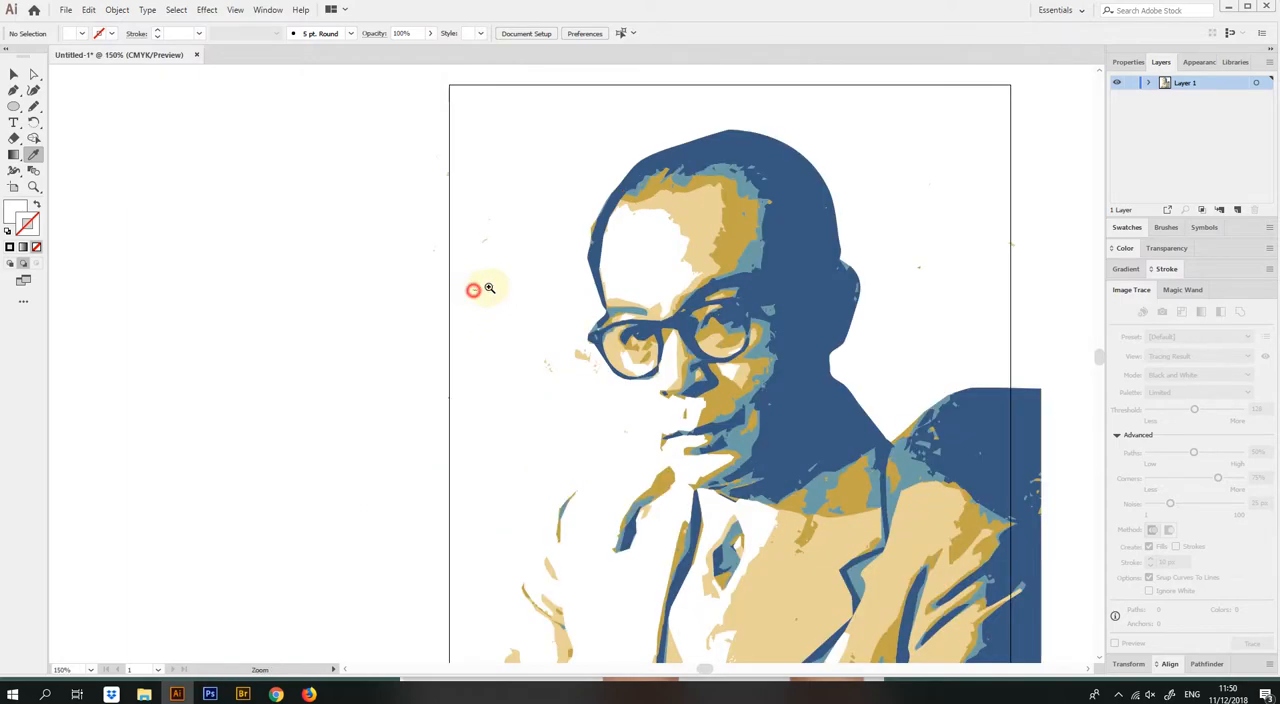
pyautogui.keyDown('ctrl'); pyautogui.click(475, 291); pyautogui.keyUp('ctrl')
pyautogui.moveTo(728, 457); pyautogui.dragTo(537, 300)
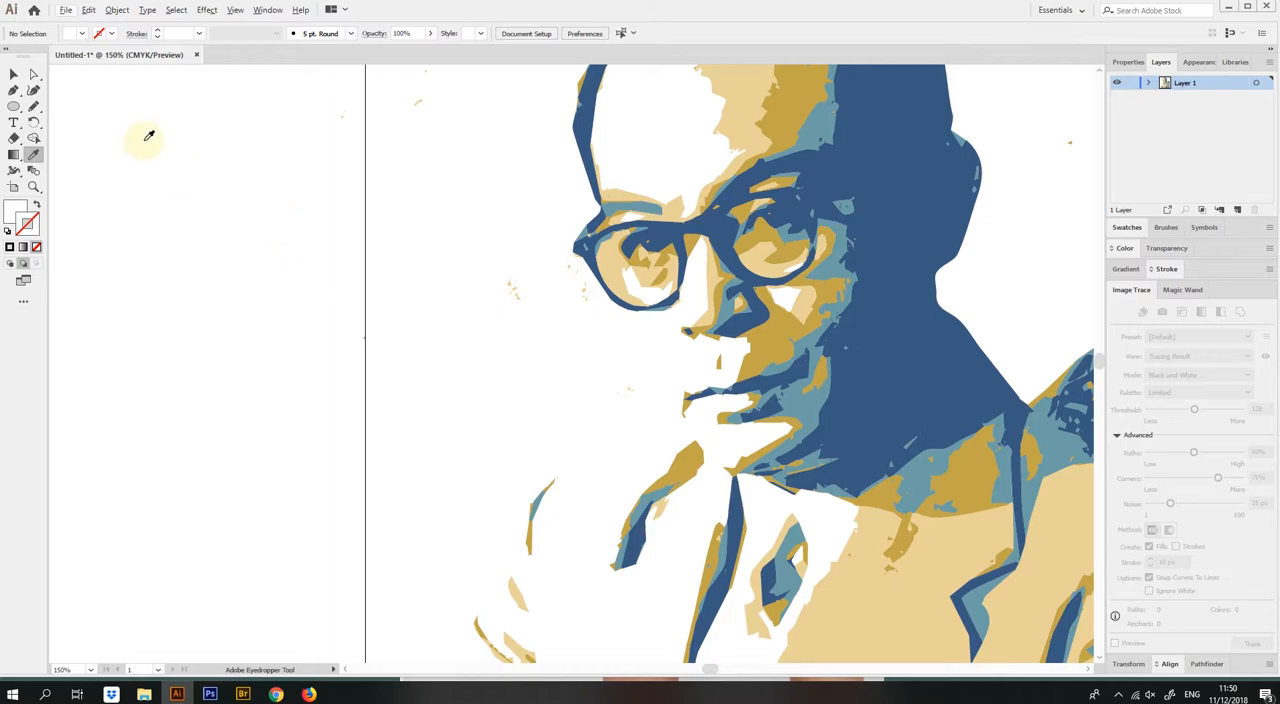
pyautogui.press('a')
pyautogui.keyDown('ctrl'); pyautogui.keyDown('alt'); pyautogui.click(414, 232); pyautogui.keyUp('alt'); pyautogui.keyUp('ctrl')
pyautogui.keyDown('ctrl'); pyautogui.keyDown('alt'); pyautogui.click(415, 231); pyautogui.keyUp('alt'); pyautogui.keyUp('ctrl')
pyautogui.keyDown('ctrl'); pyautogui.keyDown('alt'); pyautogui.click(420, 229); pyautogui.keyUp('alt'); pyautogui.keyUp('ctrl')
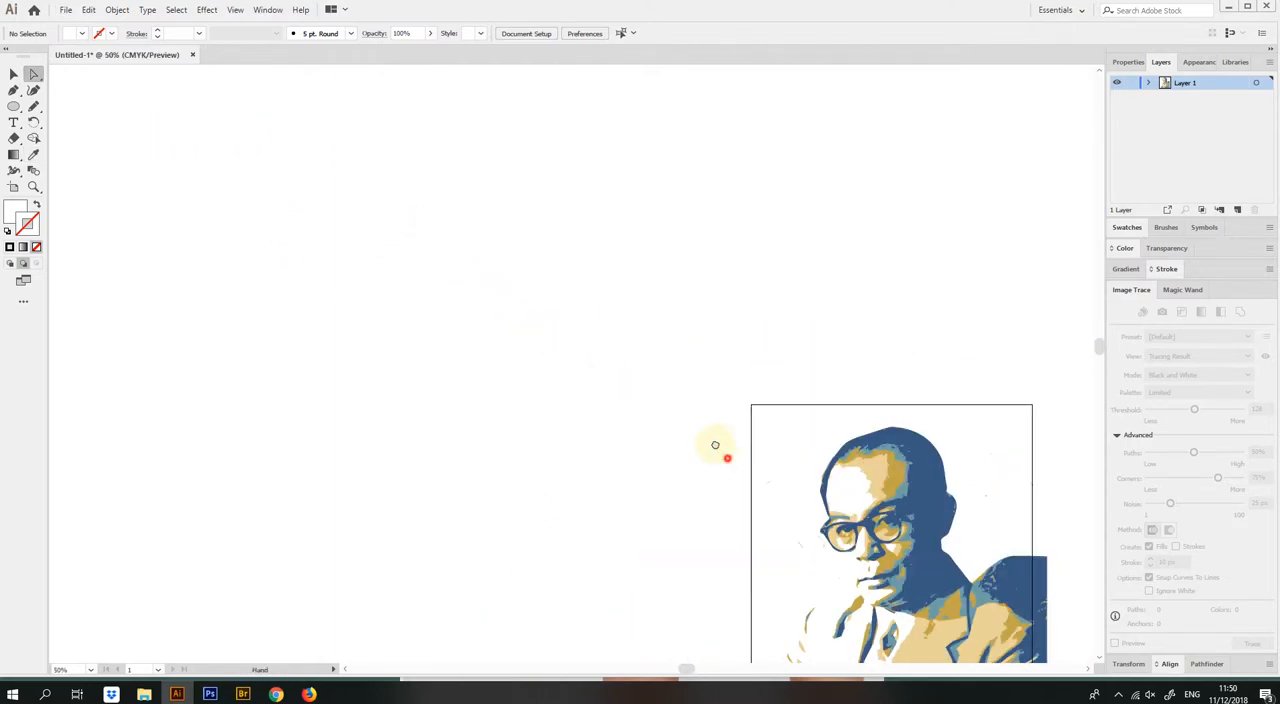
pyautogui.moveTo(723, 451); pyautogui.dragTo(626, 286)
pyautogui.moveTo(577, 243); pyautogui.dragTo(680, 398)
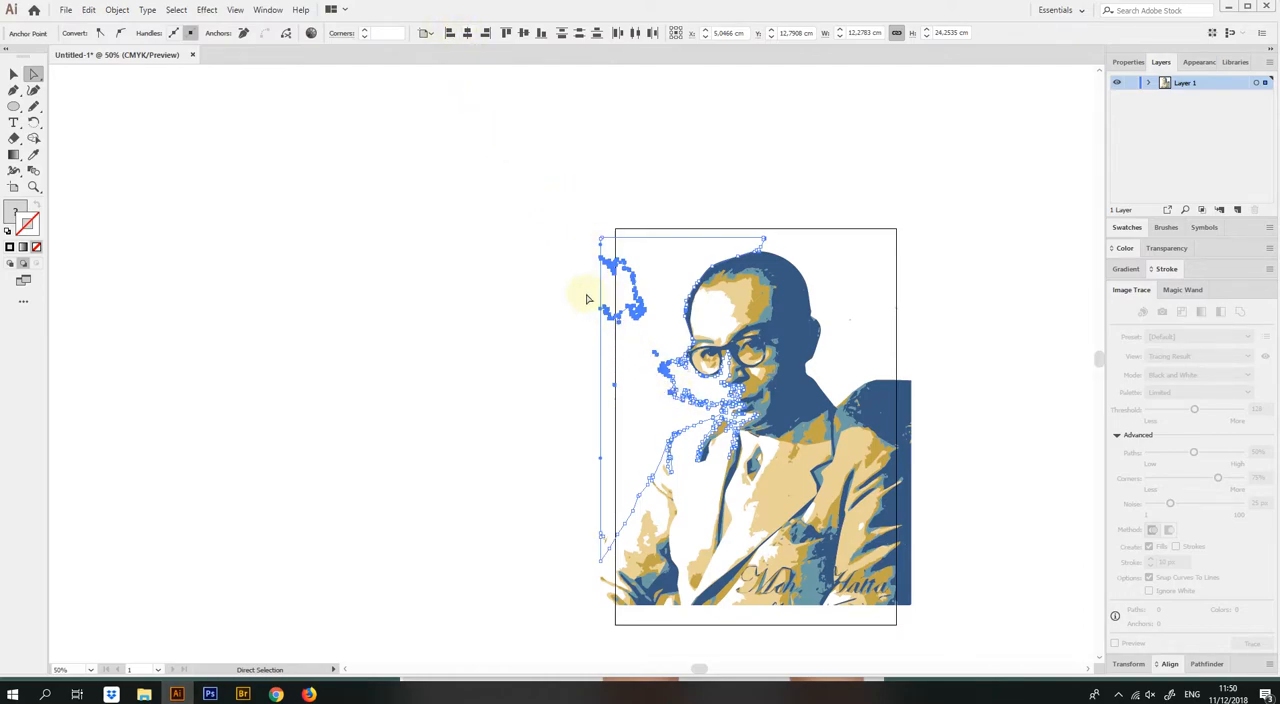
pyautogui.press('i')
pyautogui.click(531, 266)
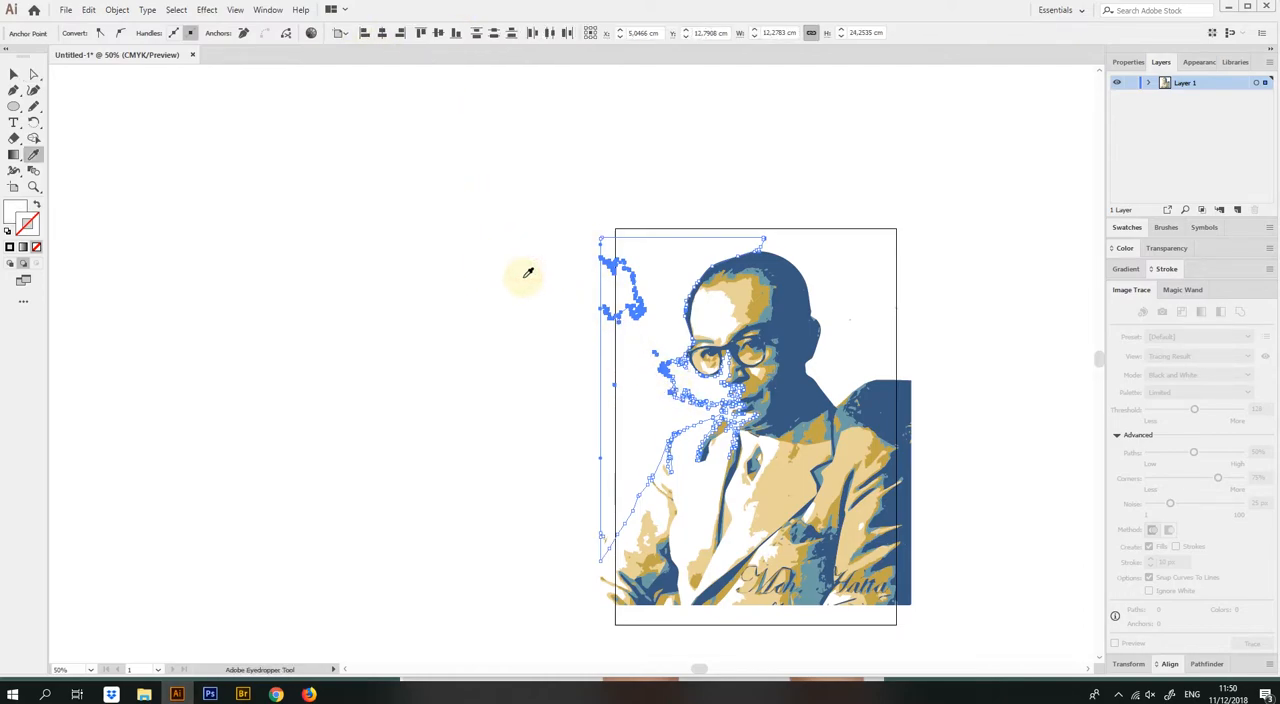
pyautogui.press('v')
pyautogui.click(491, 346)
pyautogui.moveTo(815, 368); pyautogui.dragTo(720, 293)
pyautogui.keyDown('ctrl'); pyautogui.click(738, 375); pyautogui.keyUp('ctrl')
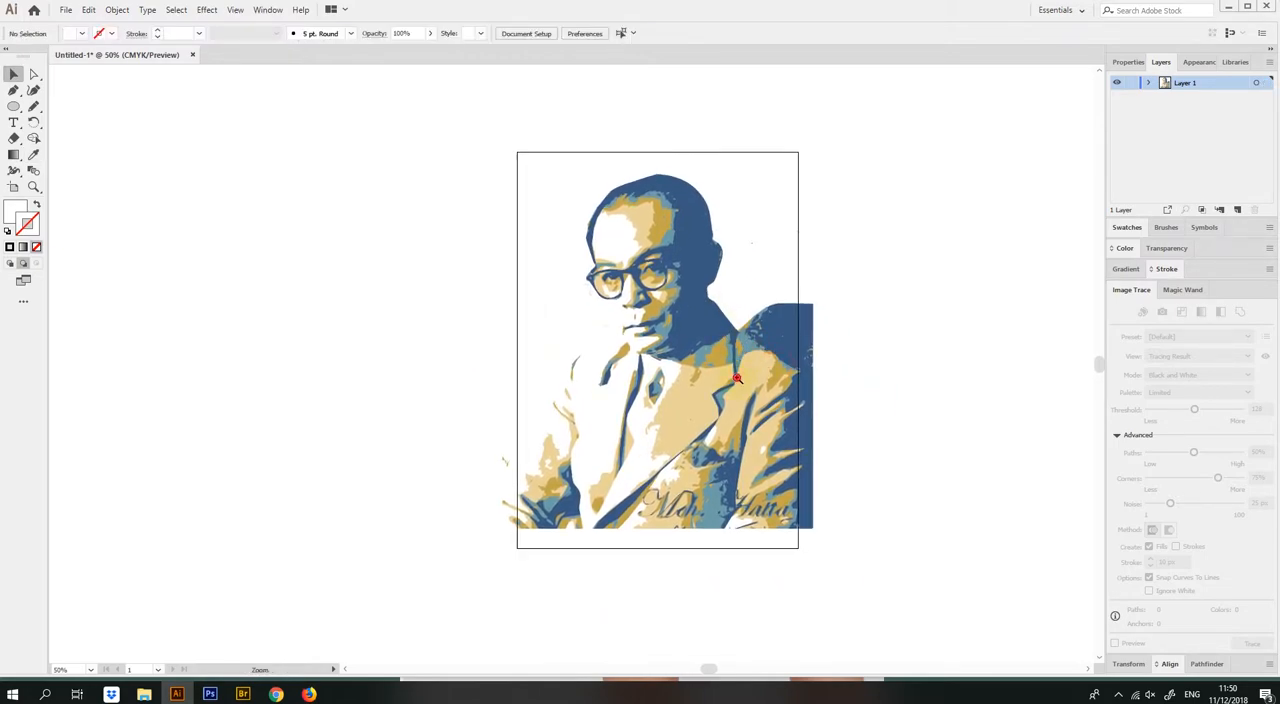
# Scale the portrait artwork down proportionally to about 21 cm wide so its sides meet the artboard's left and right edges
pyautogui.moveTo(678, 356); pyautogui.dragTo(824, 383)
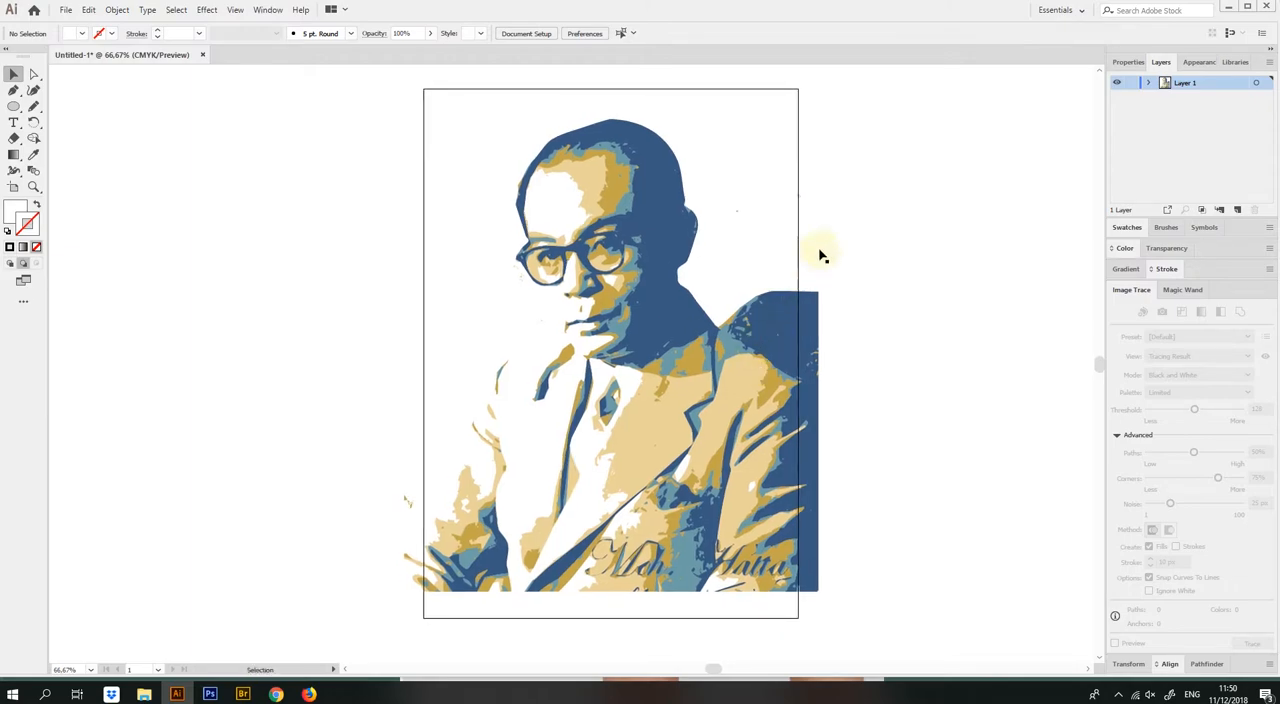
pyautogui.click(724, 348)
pyautogui.moveTo(818, 101); pyautogui.dragTo(798, 122)
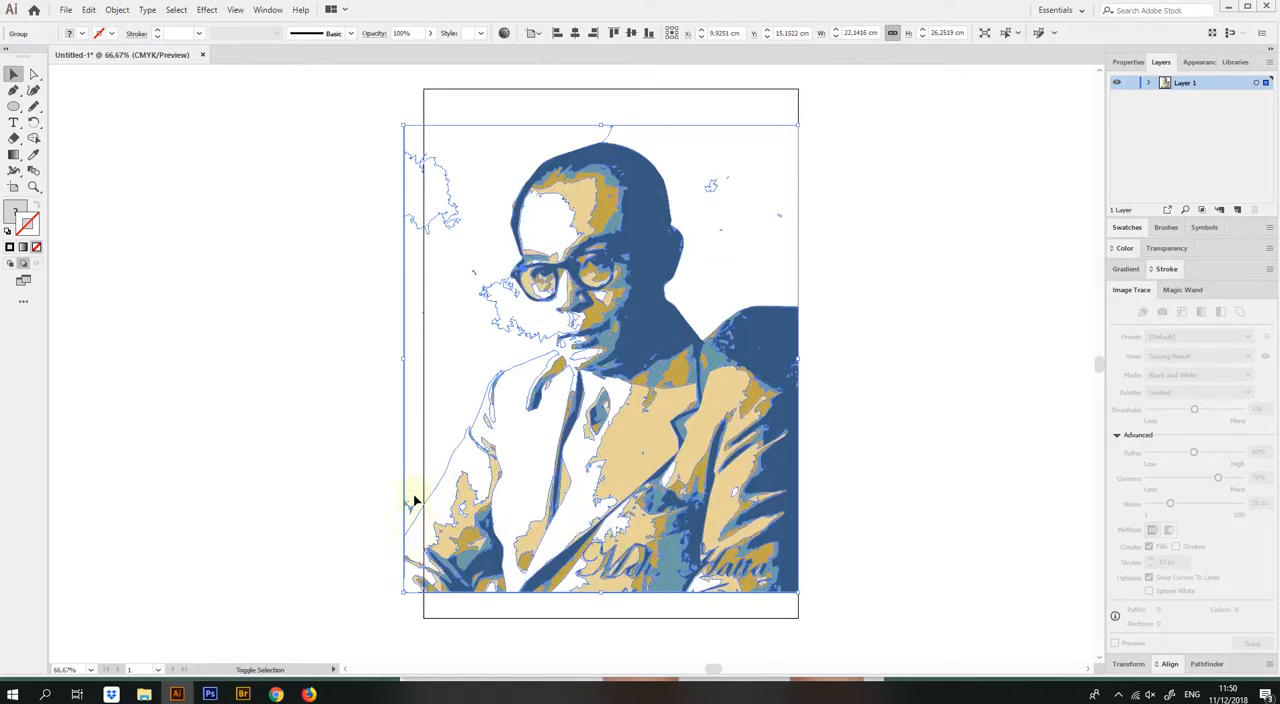
pyautogui.moveTo(425, 139); pyautogui.dragTo(426, 141)
pyautogui.keyDown('ctrl'); pyautogui.click(886, 190); pyautogui.keyUp('ctrl')
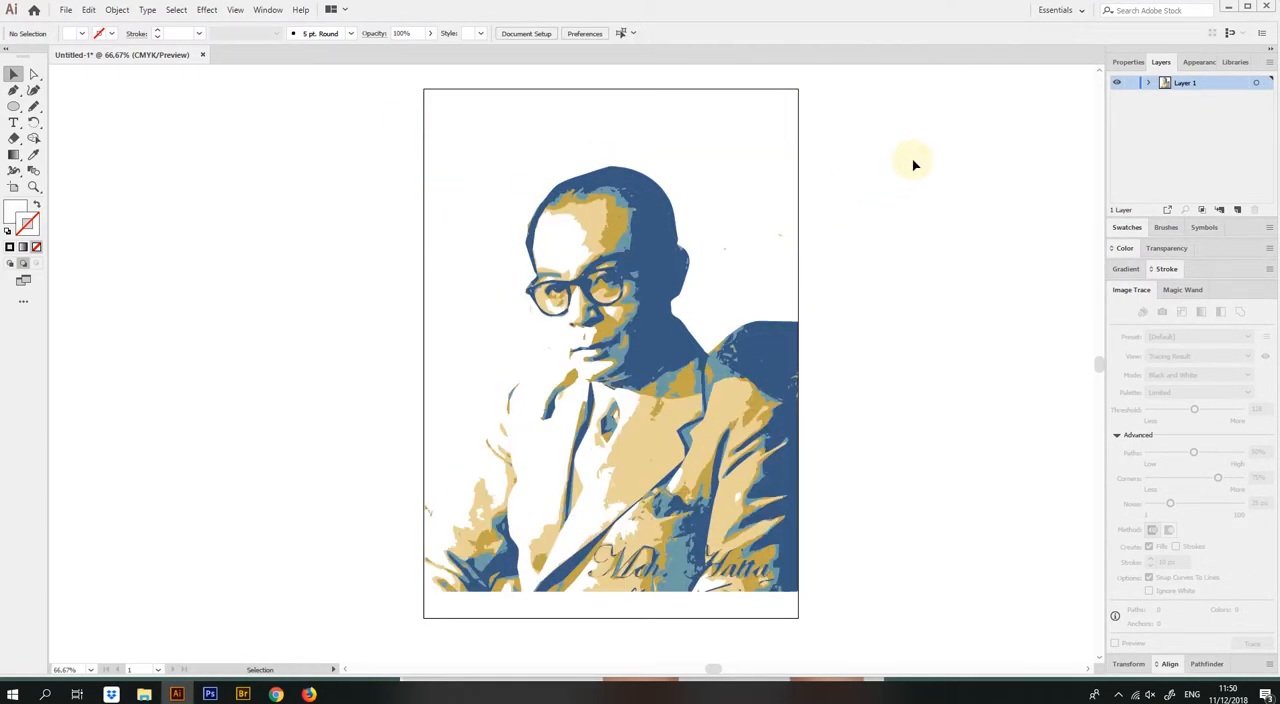
# Recolor the portrait's dark blue to H 206° and B 52% with Recolor Artwork, and apply the change
pyautogui.moveTo(783, 382); pyautogui.dragTo(737, 399)
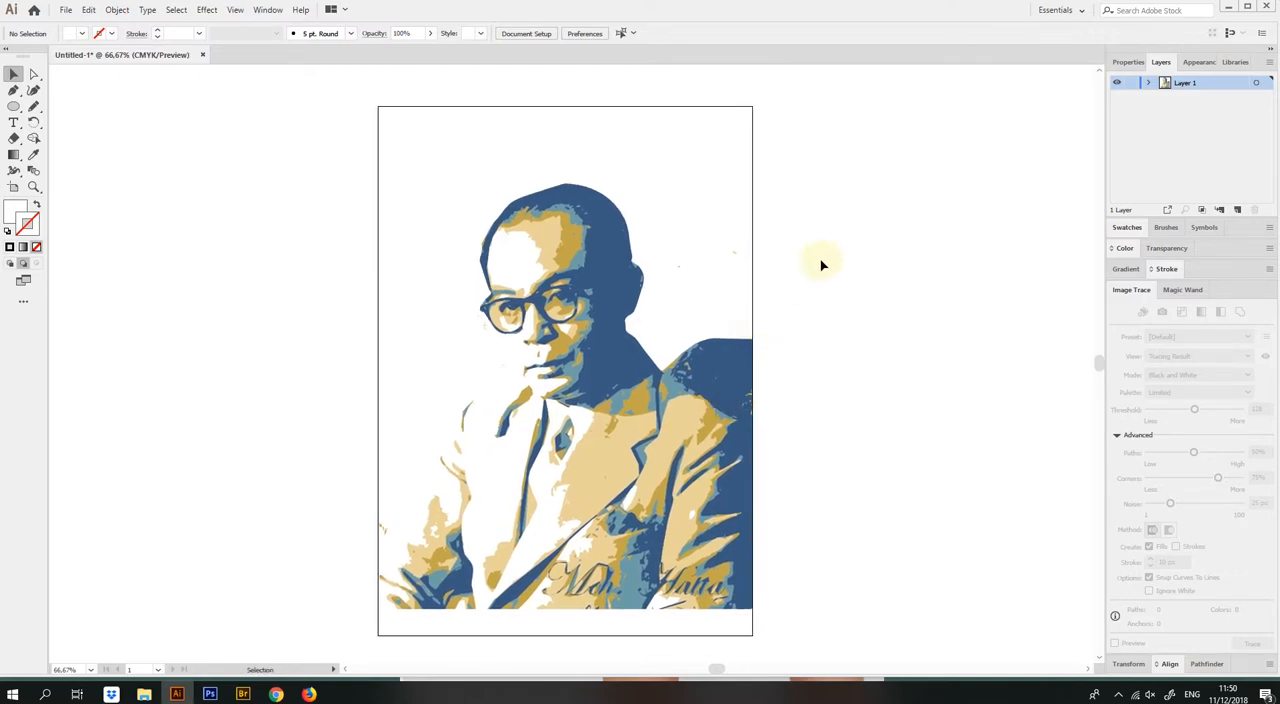
pyautogui.click(615, 357)
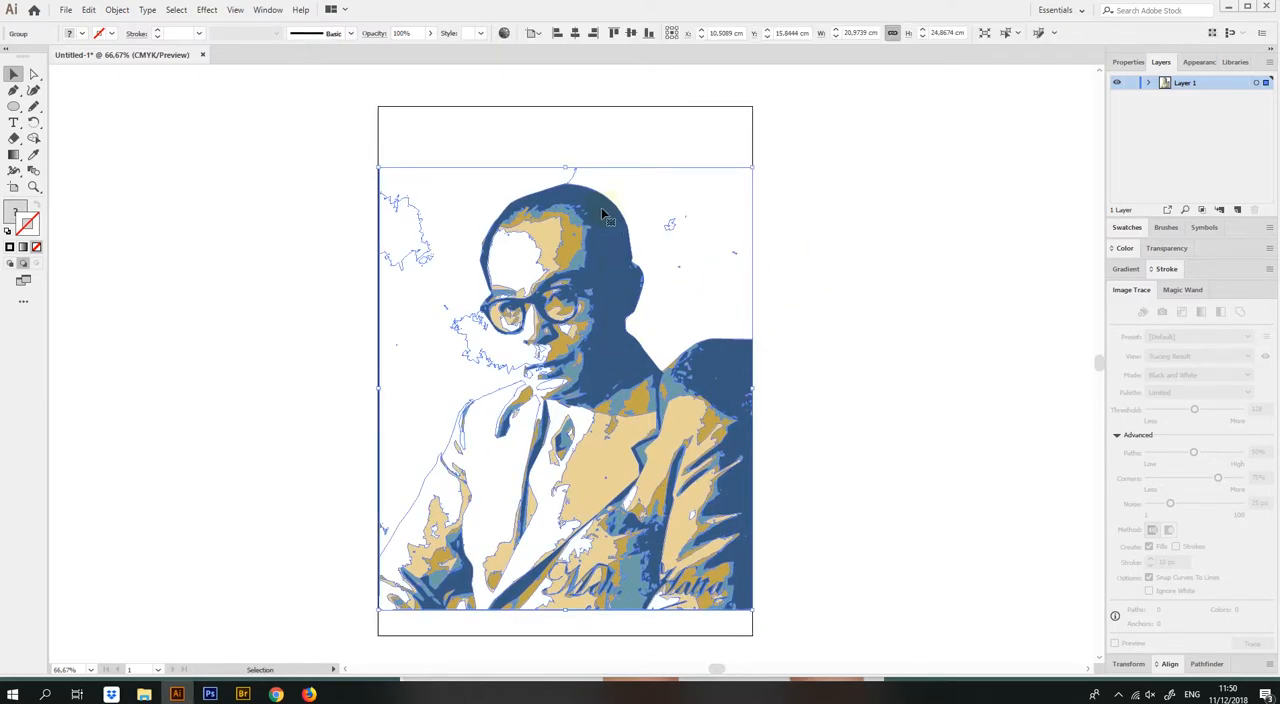
pyautogui.click(503, 34)
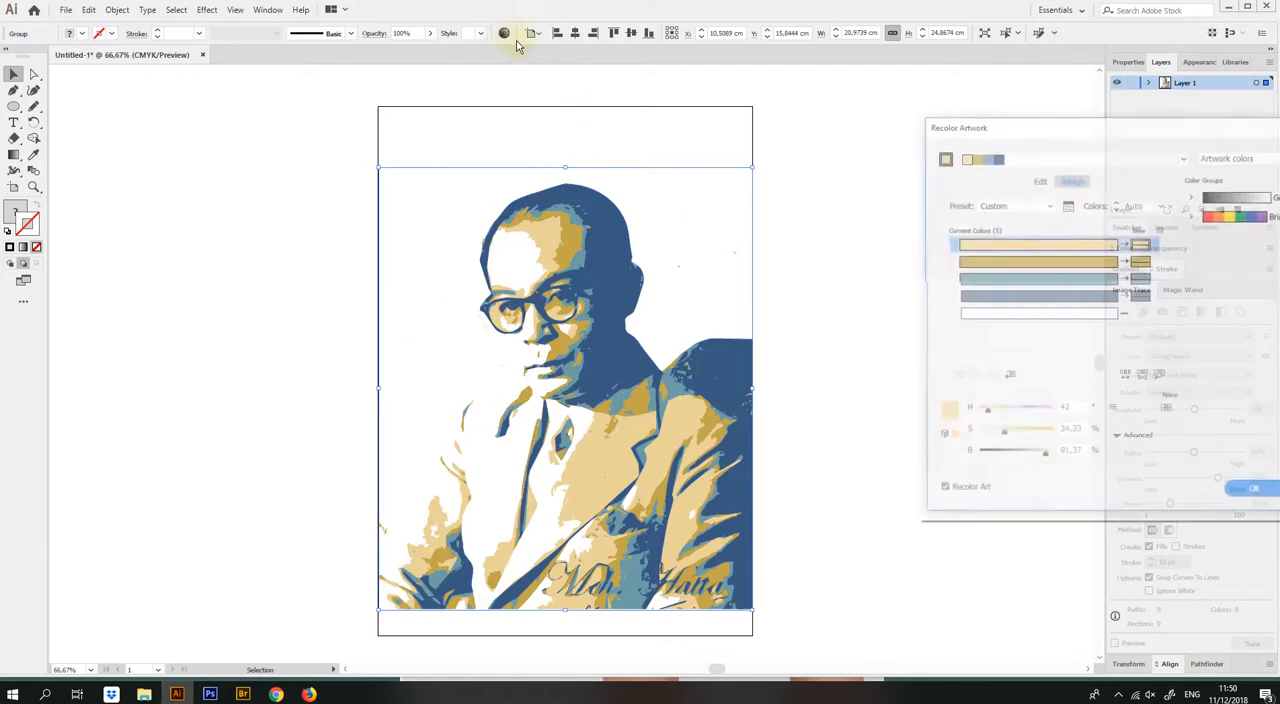
pyautogui.click(1008, 297)
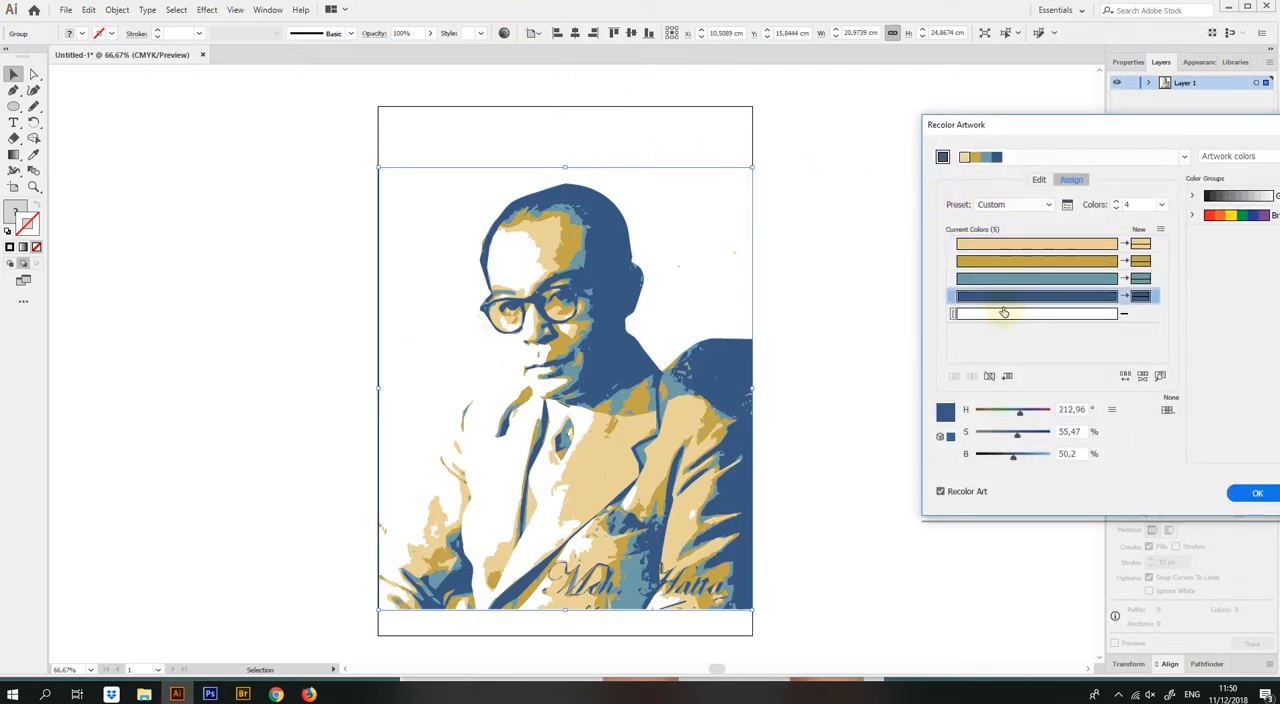
pyautogui.click(1017, 411)
pyautogui.click(1014, 457)
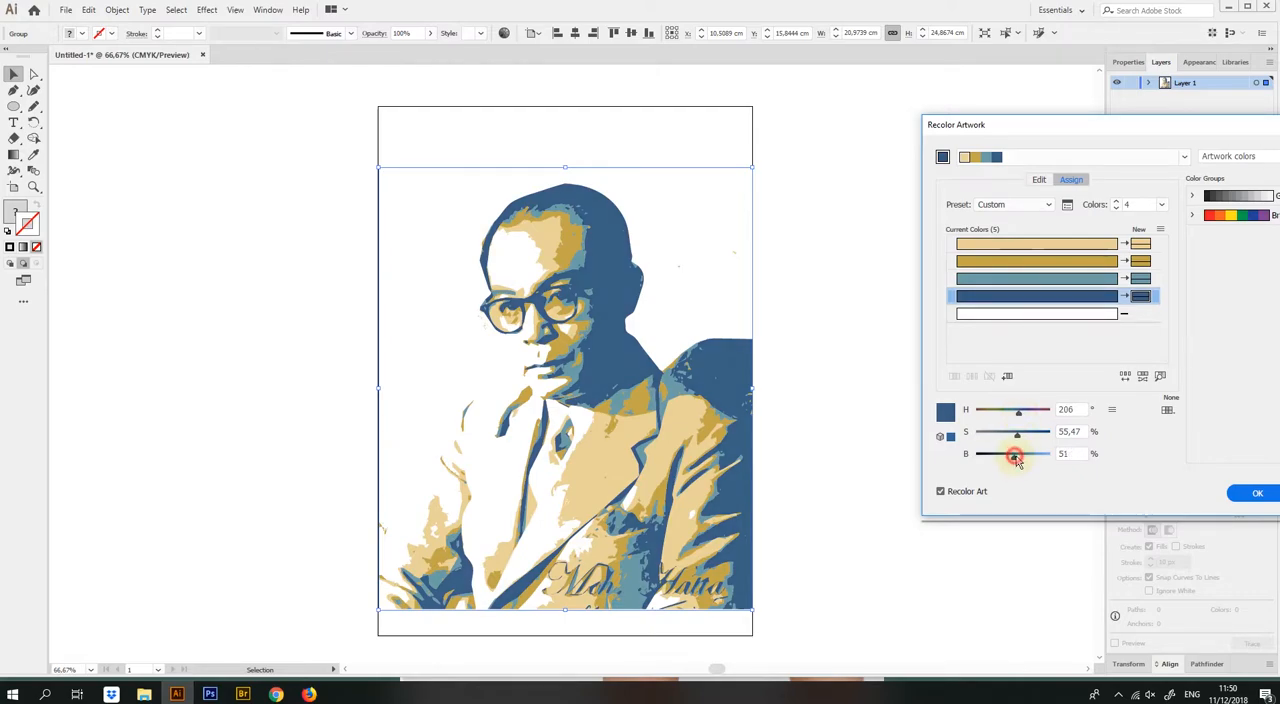
pyautogui.click(1254, 495)
pyautogui.click(852, 363)
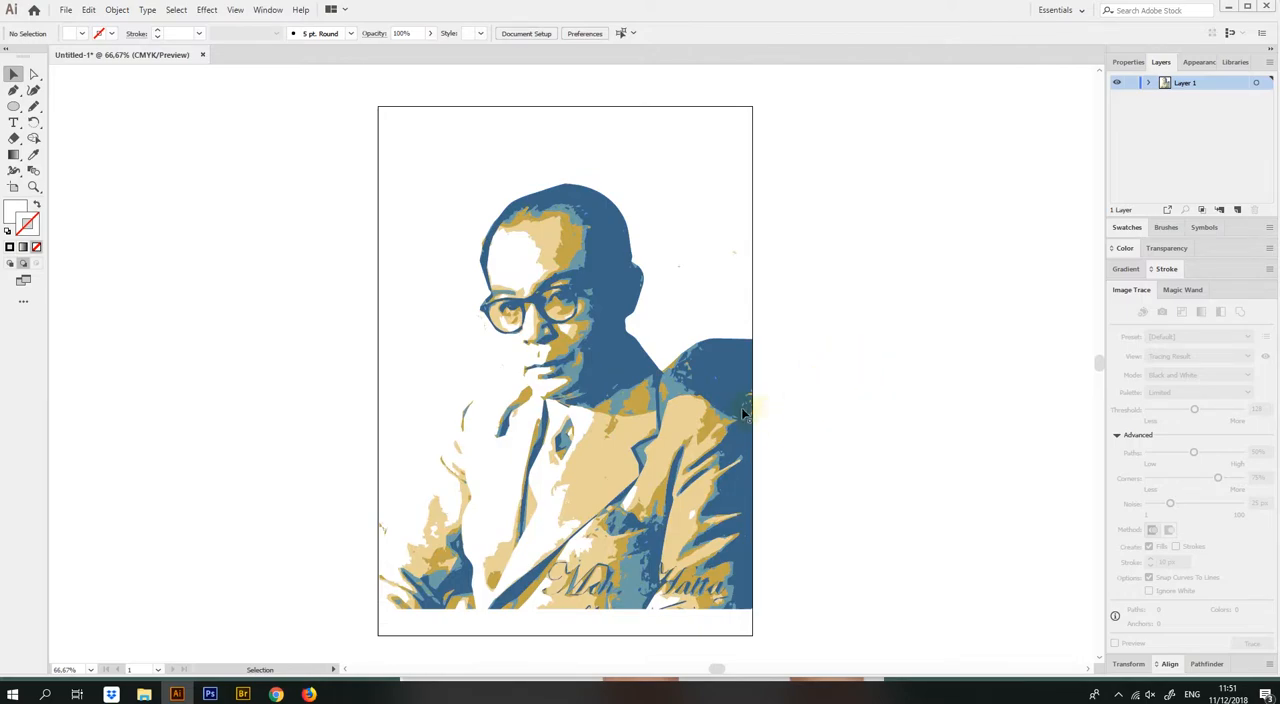
pyautogui.keyDown('ctrl'); pyautogui.click(629, 411); pyautogui.keyUp('ctrl')
pyautogui.moveTo(626, 395); pyautogui.dragTo(692, 431)
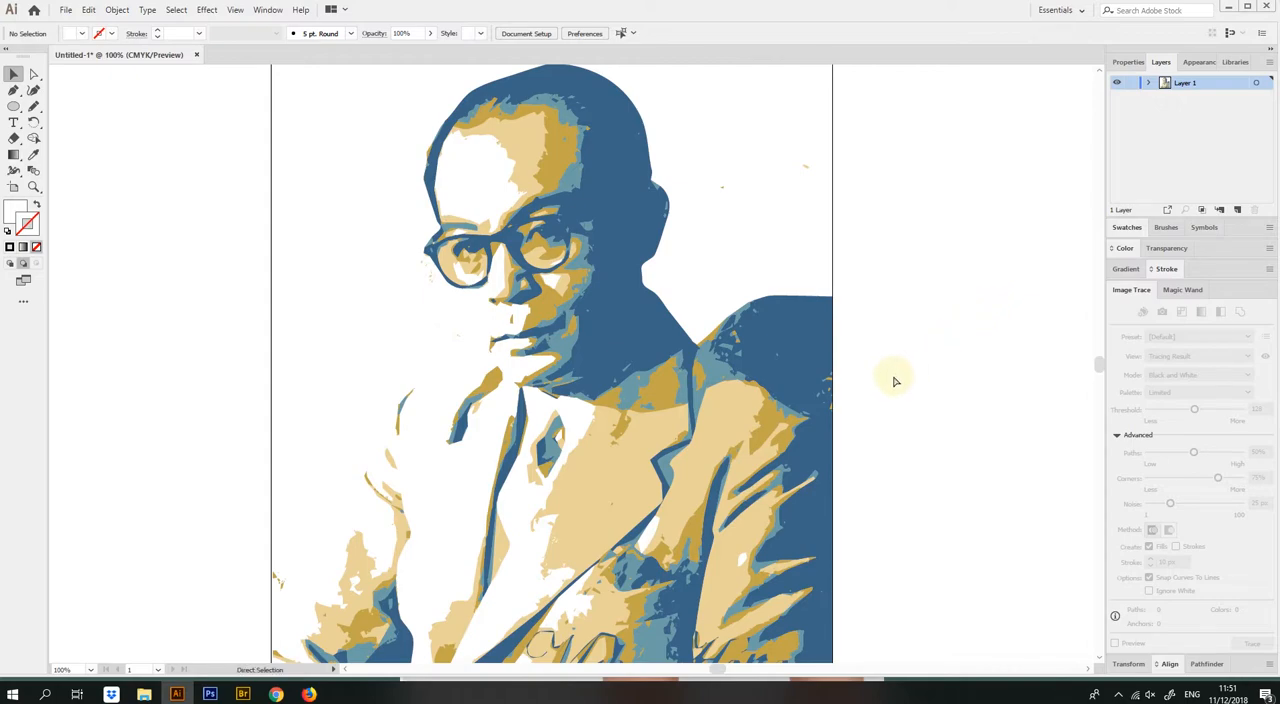
pyautogui.hotkey('ctrl', '-')
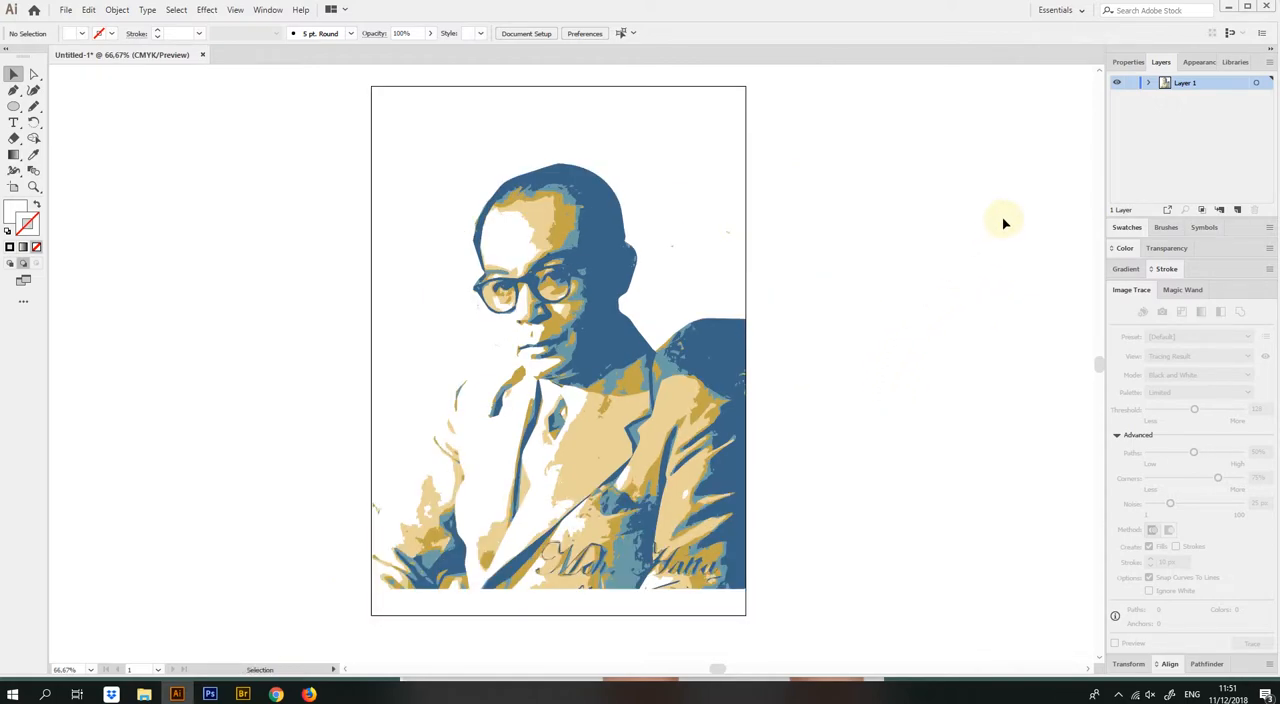